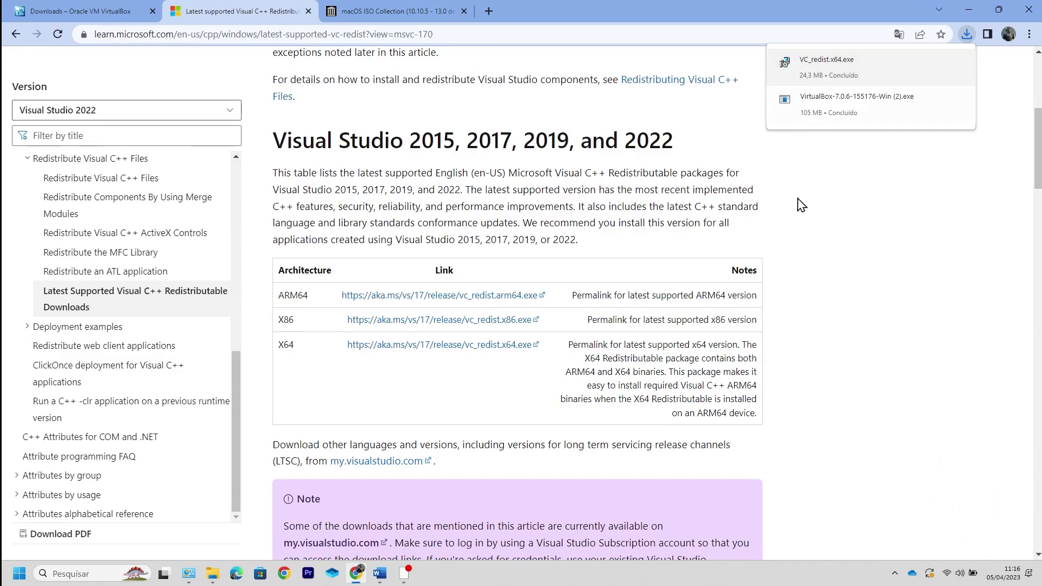
Step: Switch from Chrome to the DOWNLOAD 2 folder window holding the downloaded VC_redist.x64.exe
{"action": "mouse_move", "coordinate": [214, 579]}
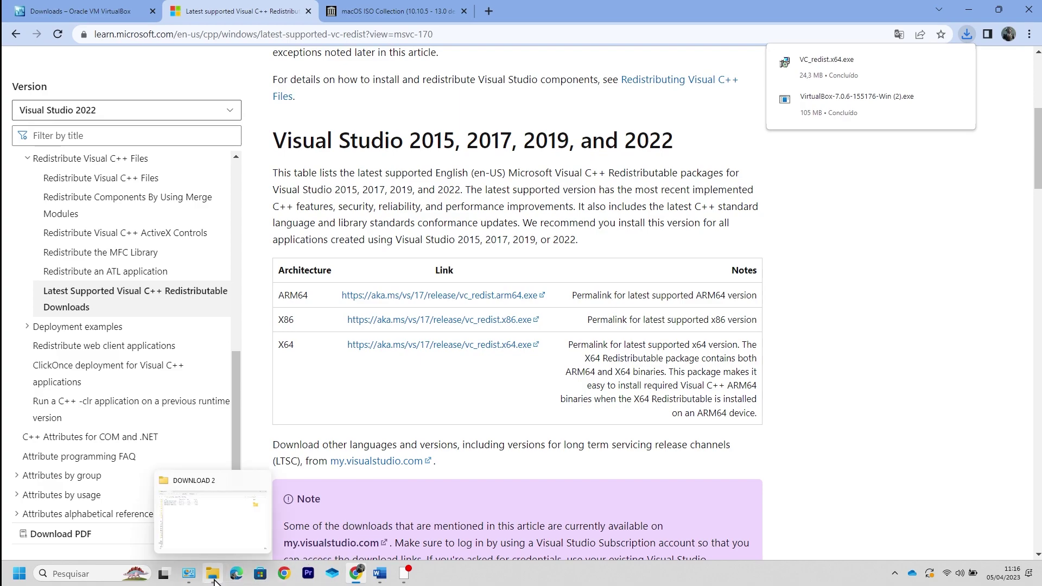
{"action": "left_click", "coordinate": [239, 537]}
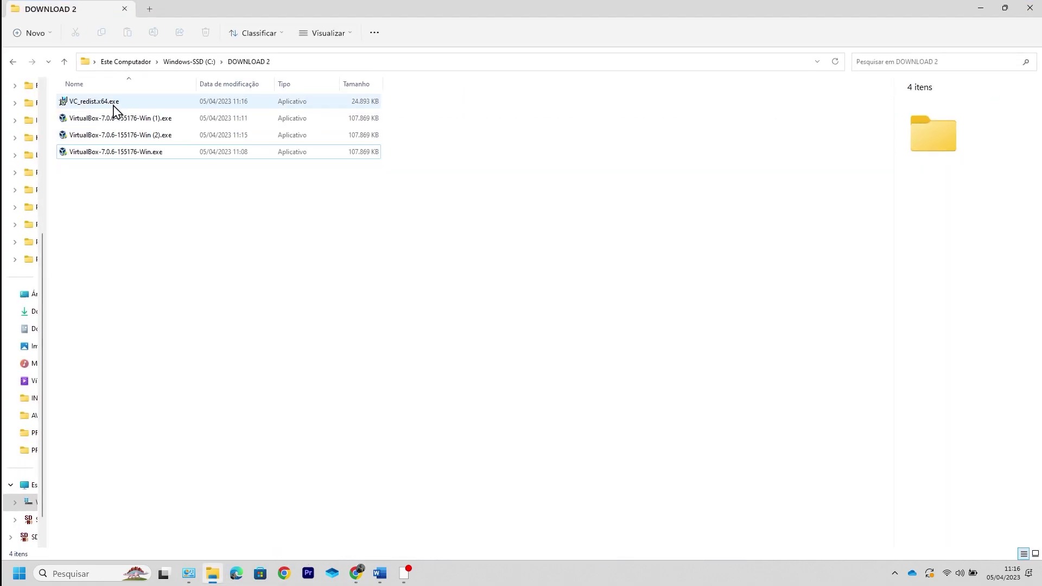
Step: Run VC_redist.x64.exe from the DOWNLOAD 2 folder
{"action": "mouse_move", "coordinate": [117, 99]}
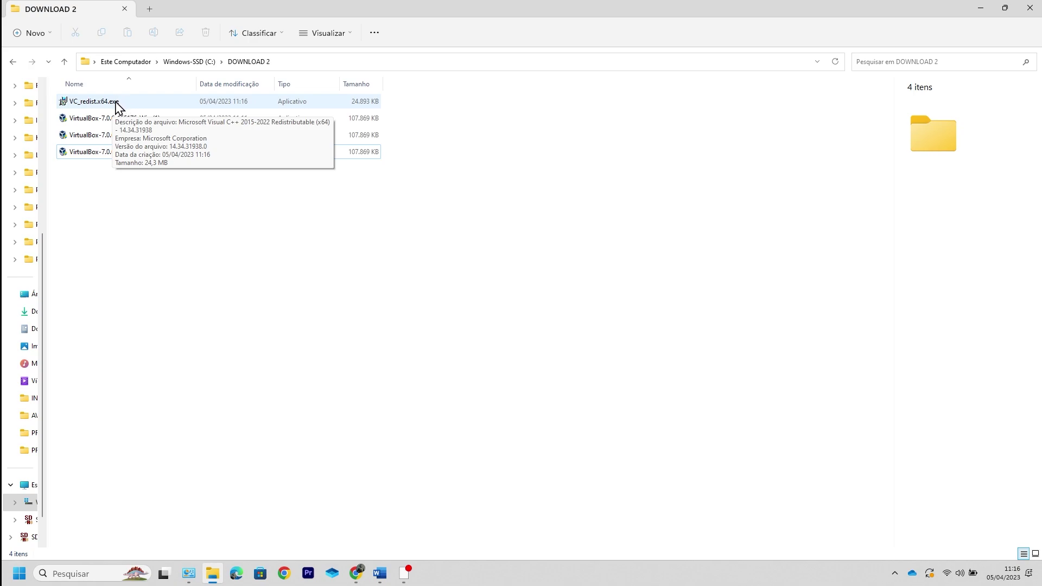
{"action": "double_click", "coordinate": [118, 103]}
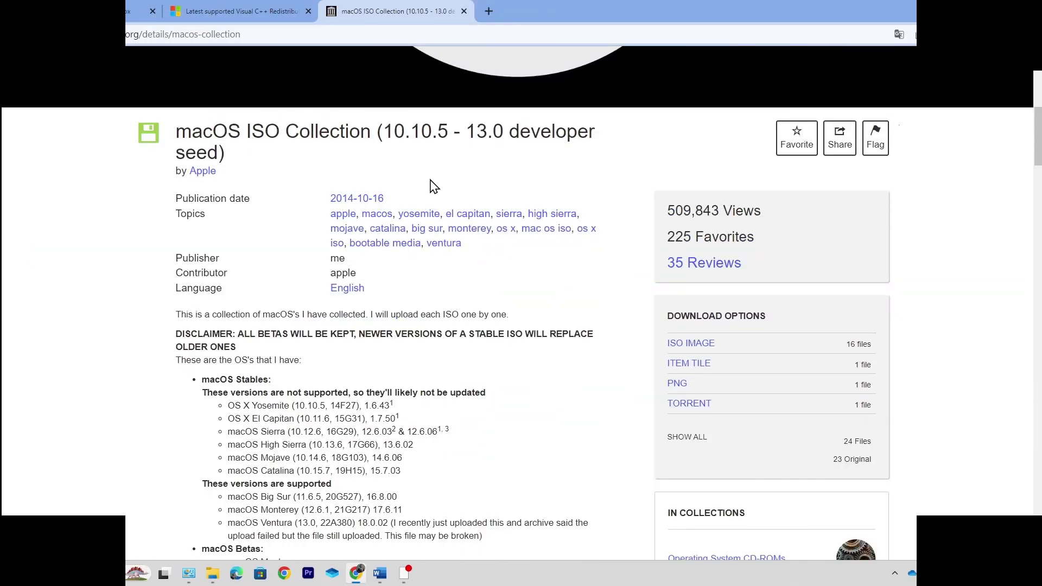
Step: Browse the macOS Collection's ISO image file list for the Monterey 12.4 ISO
{"action": "scroll", "coordinate": [430, 171], "scroll_direction": "down", "scroll_amount": 2}
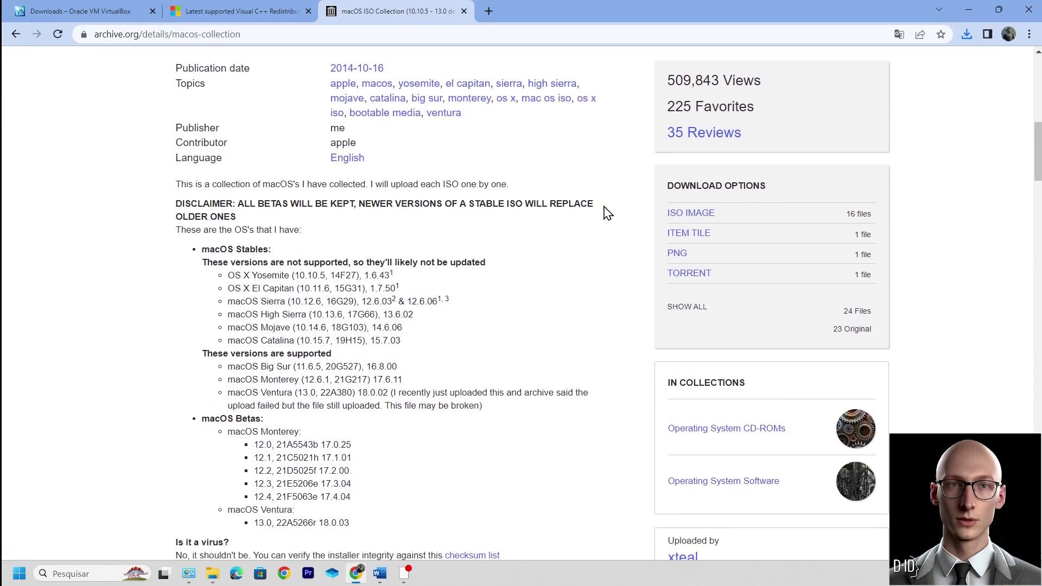
{"action": "left_click", "coordinate": [726, 215]}
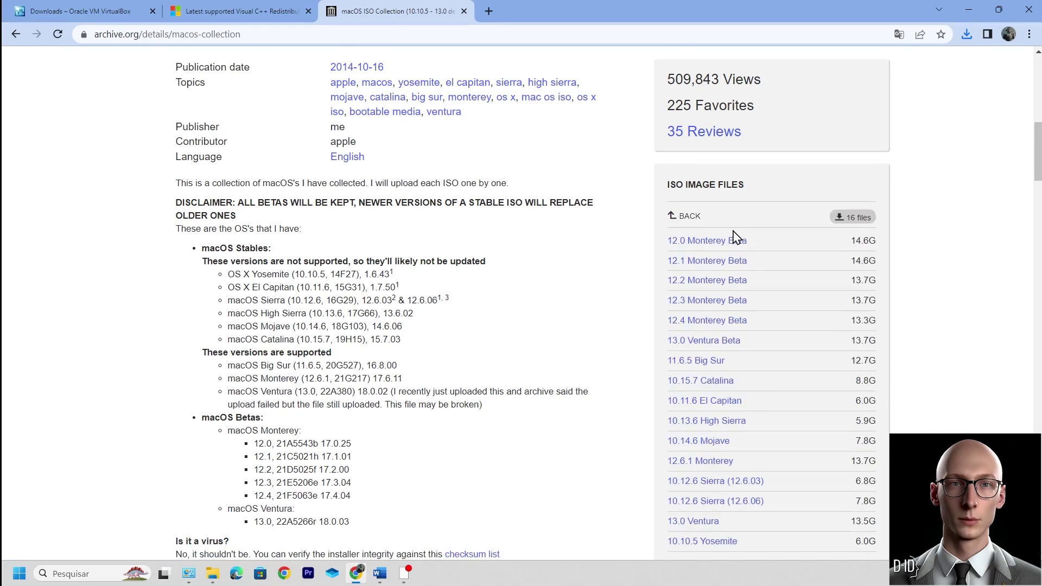
{"action": "scroll", "coordinate": [730, 239], "scroll_direction": "down", "scroll_amount": 2}
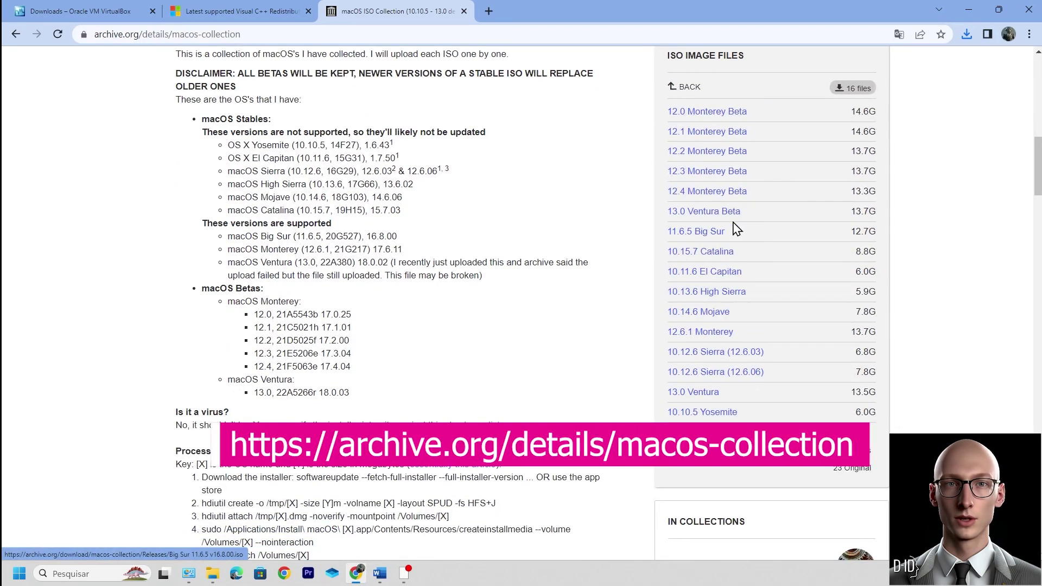
{"action": "scroll", "coordinate": [732, 228], "scroll_direction": "down", "scroll_amount": 1}
{"action": "scroll", "coordinate": [730, 231], "scroll_direction": "up", "scroll_amount": 2}
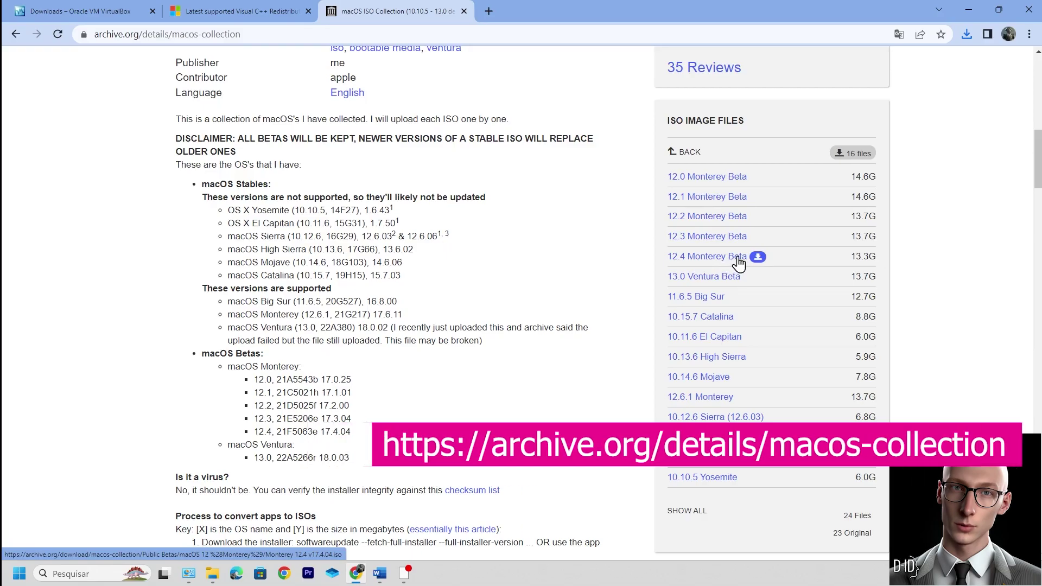
{"action": "left_click", "coordinate": [683, 152]}
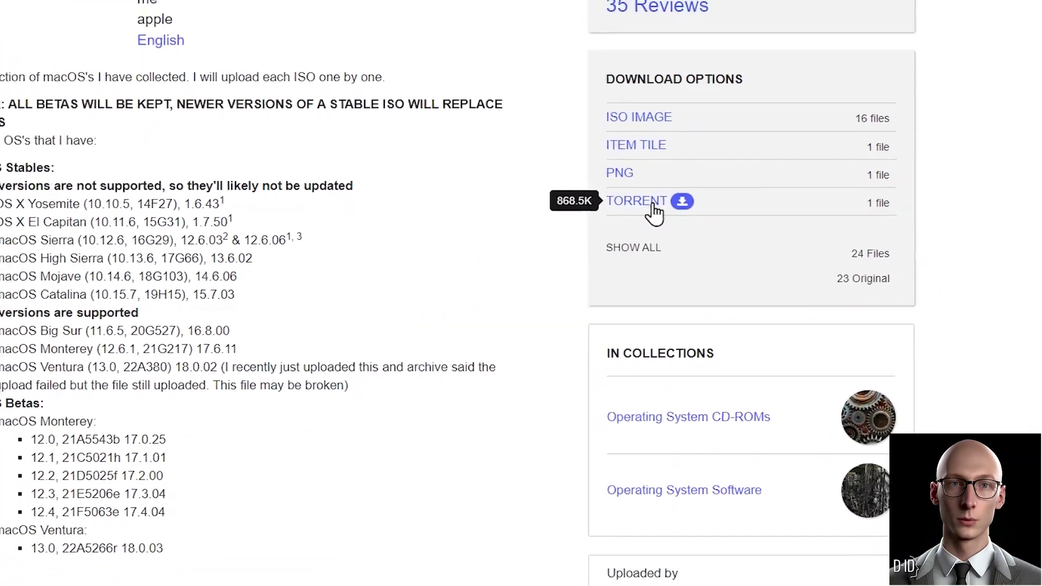
Step: Bring up the Downloads folder window from the taskbar
{"action": "scroll", "coordinate": [582, 222], "scroll_direction": "up", "scroll_amount": 5}
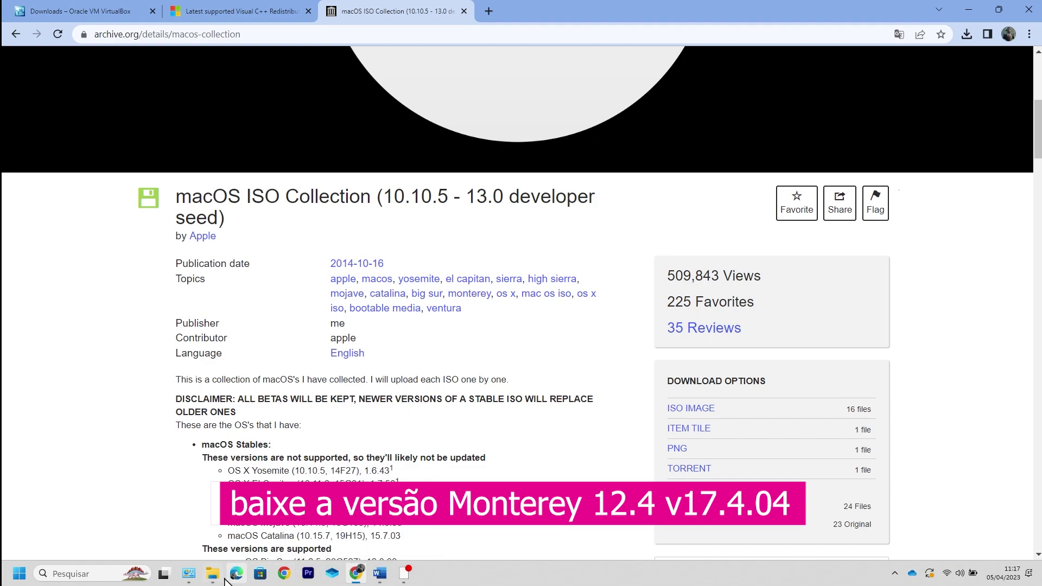
{"action": "mouse_move", "coordinate": [223, 580]}
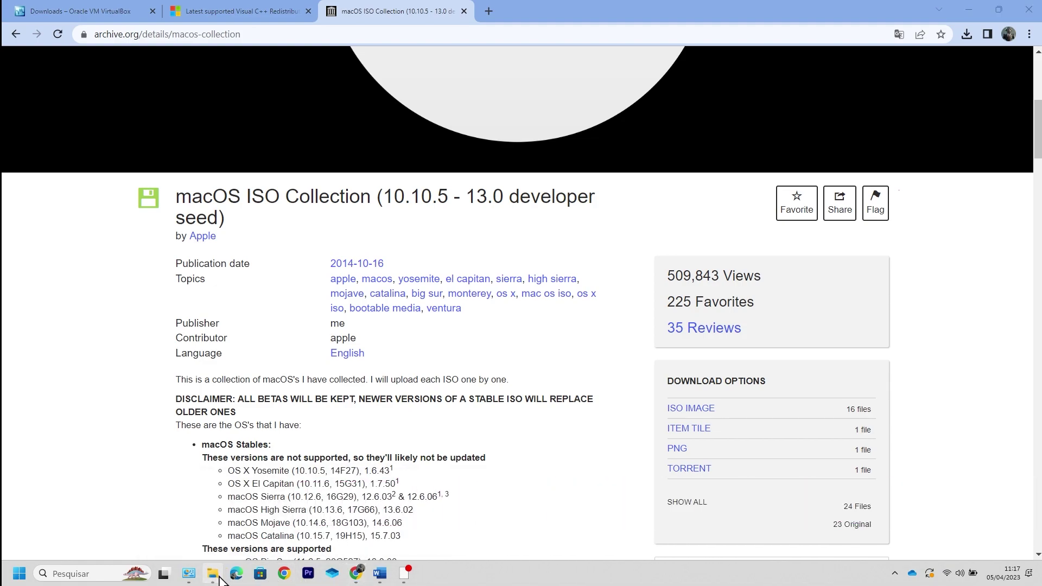
{"action": "left_click", "coordinate": [219, 579]}
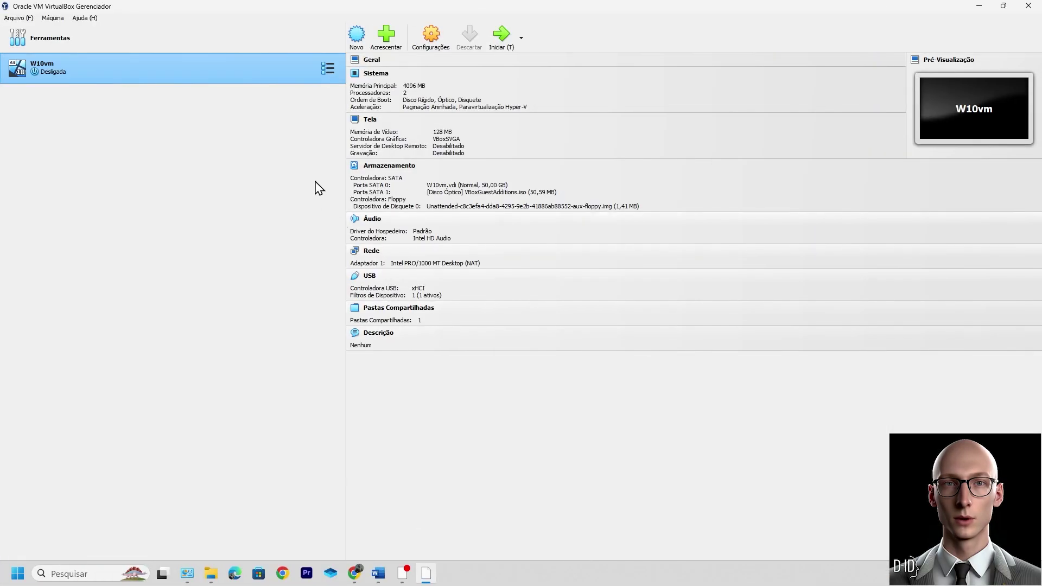
Step: Start a new machine named MACOS using Monterey 12.4 v17.4.04.iso as the install image
{"action": "left_click", "coordinate": [357, 37]}
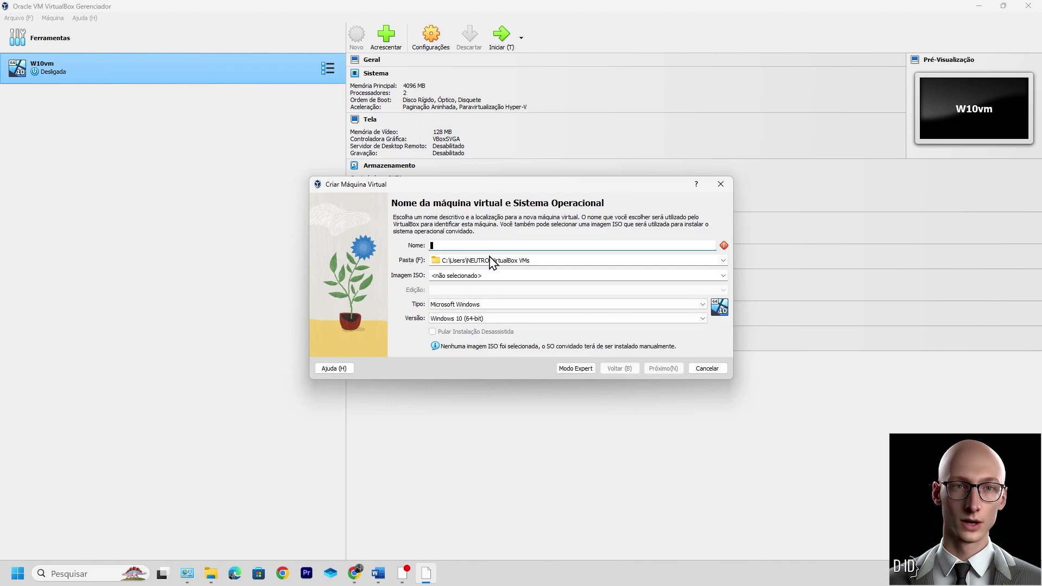
{"action": "type", "text": "MACOS"}
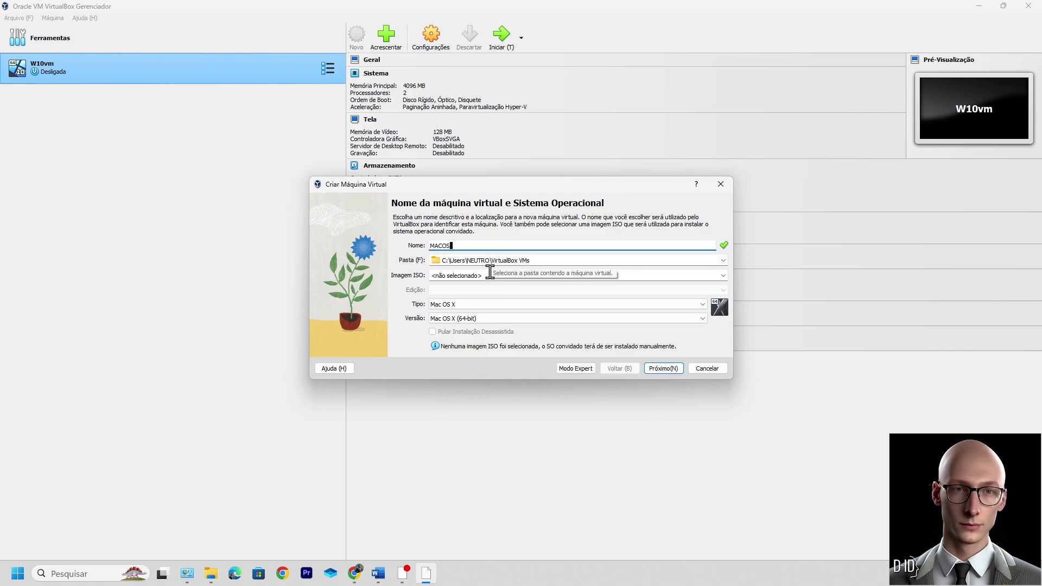
{"action": "left_click", "coordinate": [720, 276]}
{"action": "left_click", "coordinate": [476, 293]}
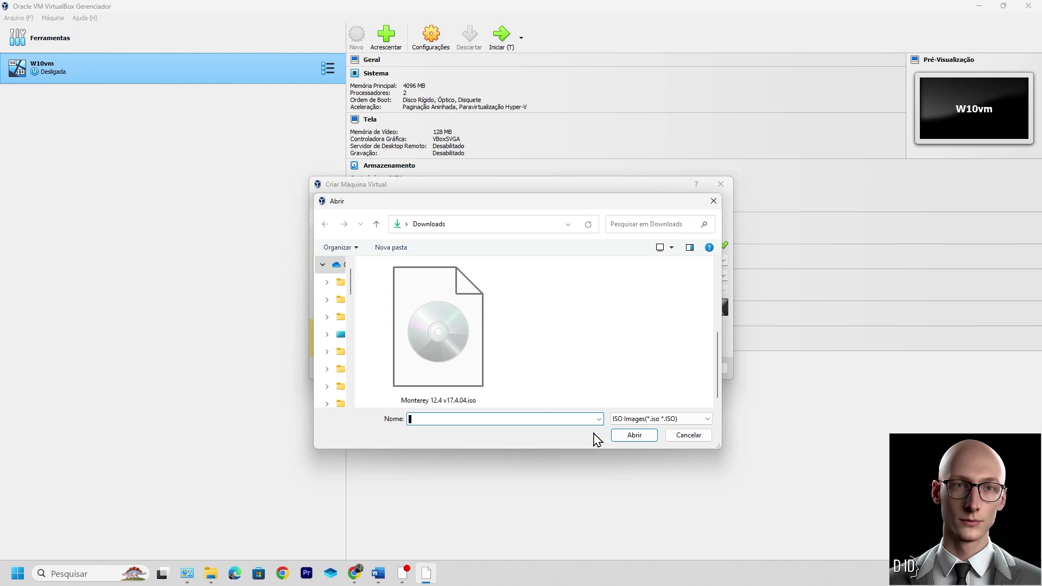
{"action": "left_click", "coordinate": [448, 341]}
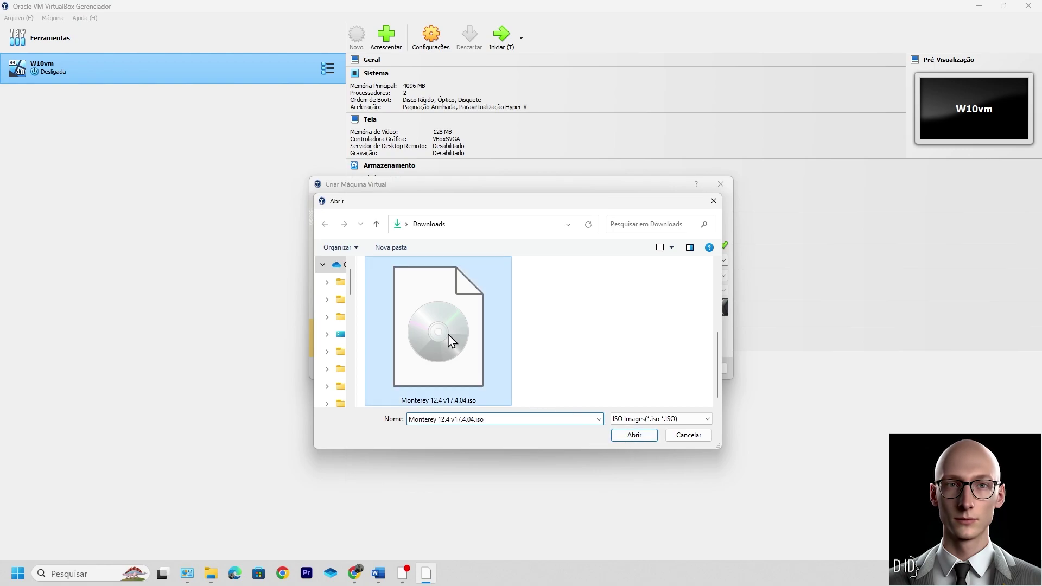
{"action": "left_click", "coordinate": [635, 436]}
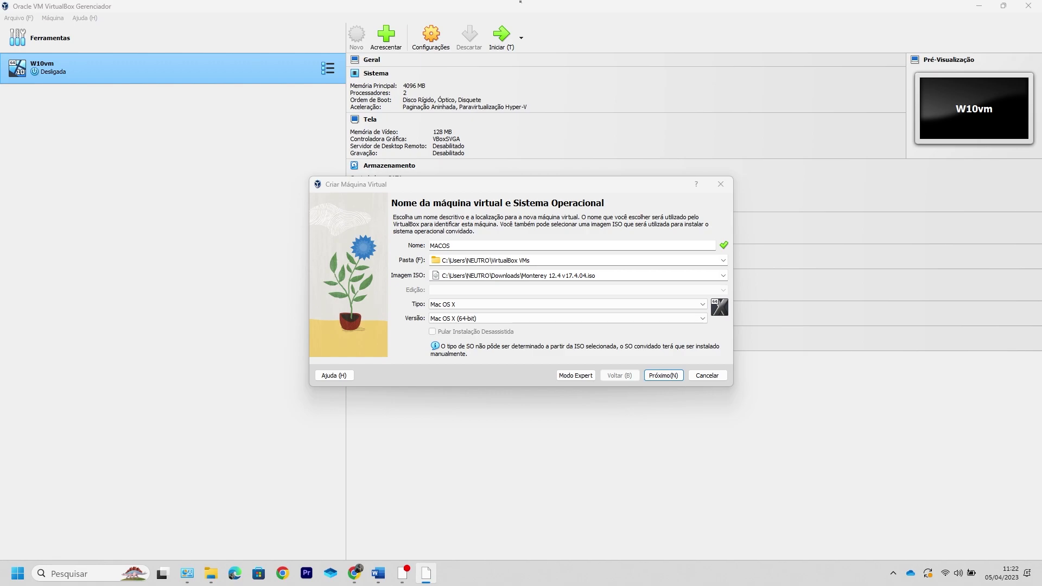
Step: Keep the version as Mac OS X (64-bit) and continue to hardware settings
{"action": "left_click", "coordinate": [819, 317]}
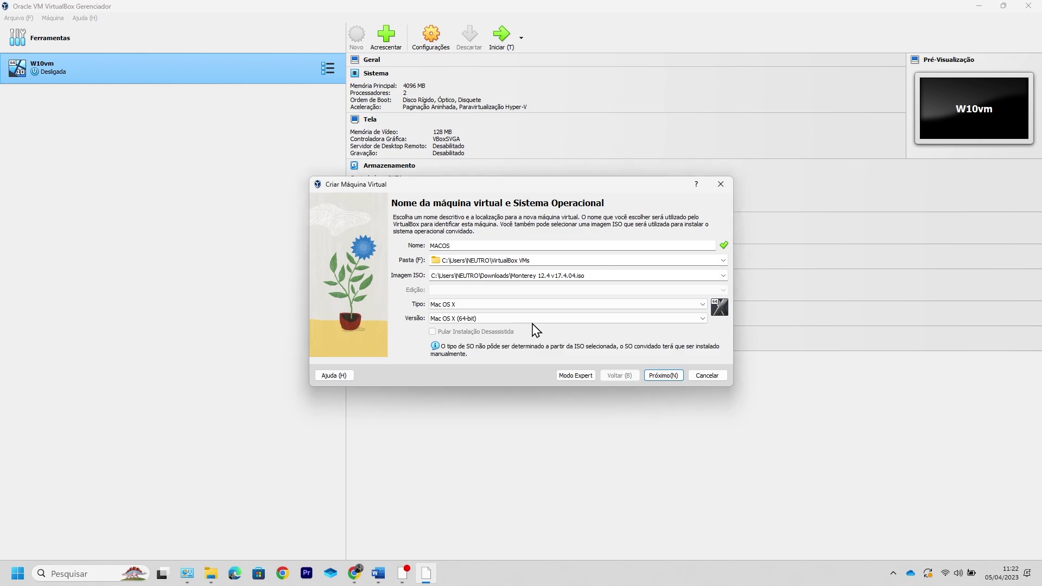
{"action": "left_click", "coordinate": [459, 320]}
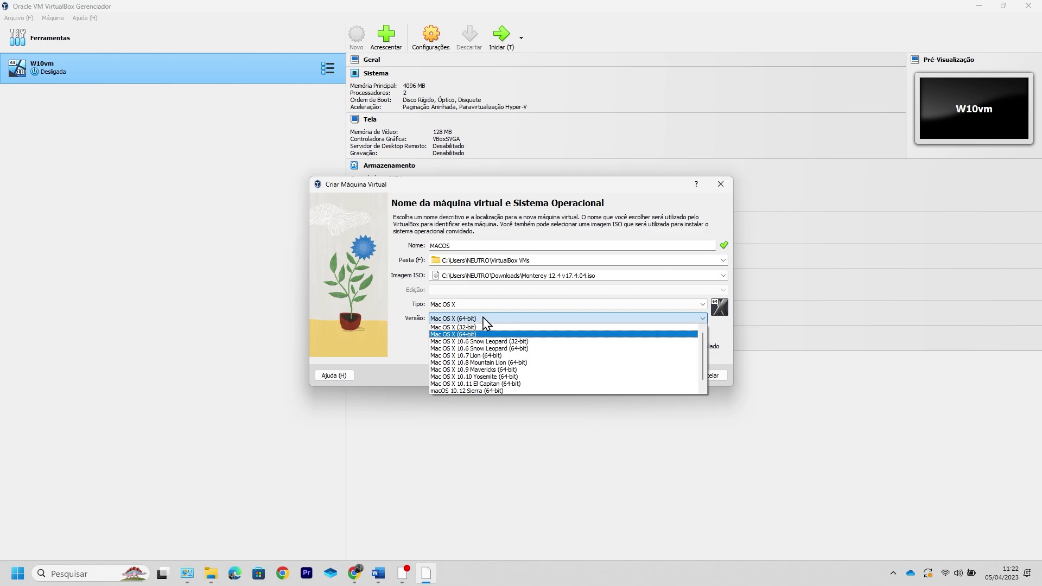
{"action": "left_click", "coordinate": [483, 318]}
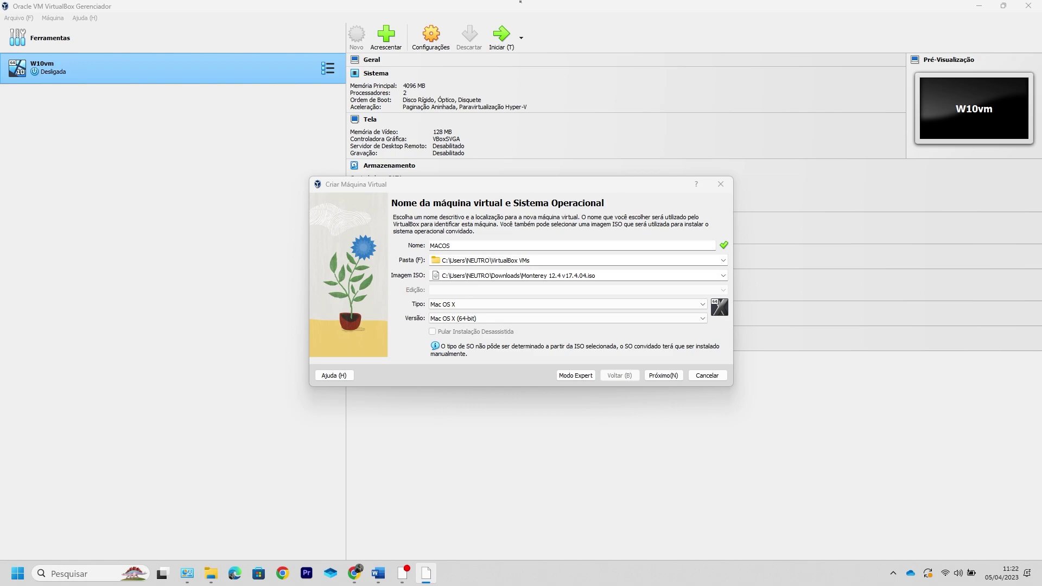
{"action": "left_click", "coordinate": [901, 320]}
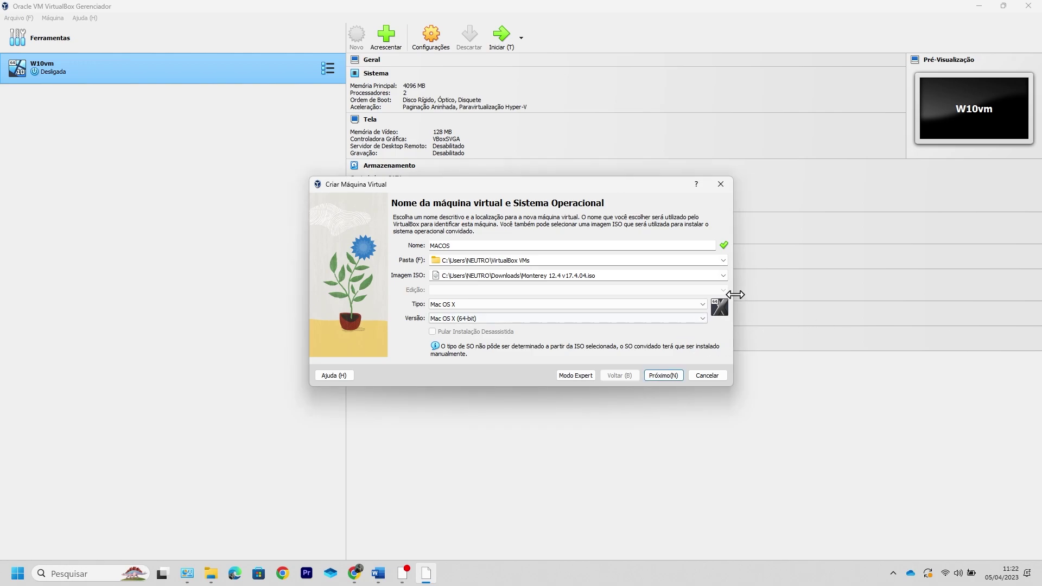
{"action": "left_click", "coordinate": [458, 318]}
{"action": "left_click", "coordinate": [460, 319]}
{"action": "left_click", "coordinate": [663, 376]}
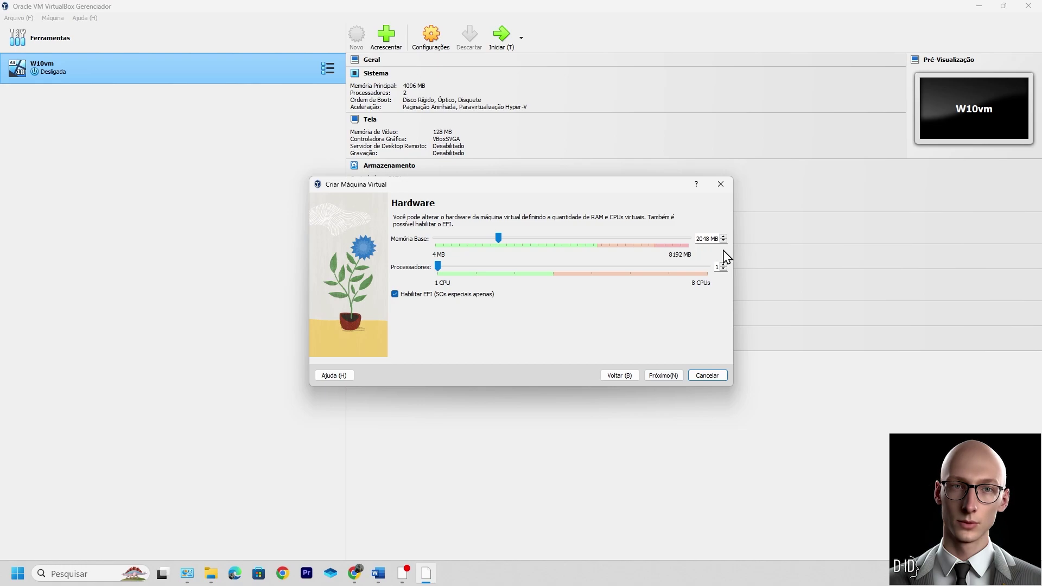
Step: Replace the base memory value with 8
{"action": "left_click_drag", "start_coordinate": [696, 240], "coordinate": [759, 292]}
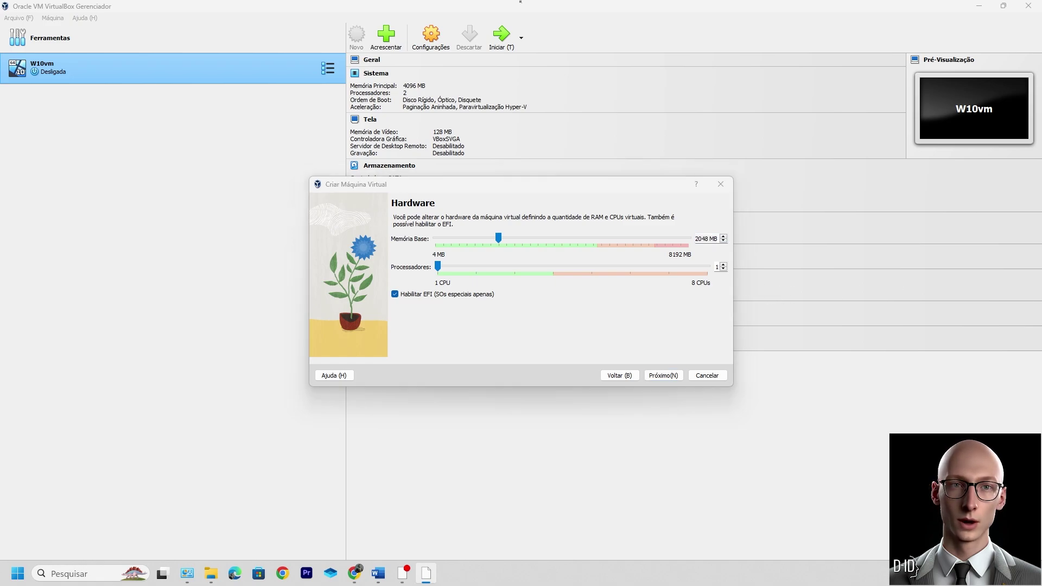
{"action": "left_click", "coordinate": [831, 222]}
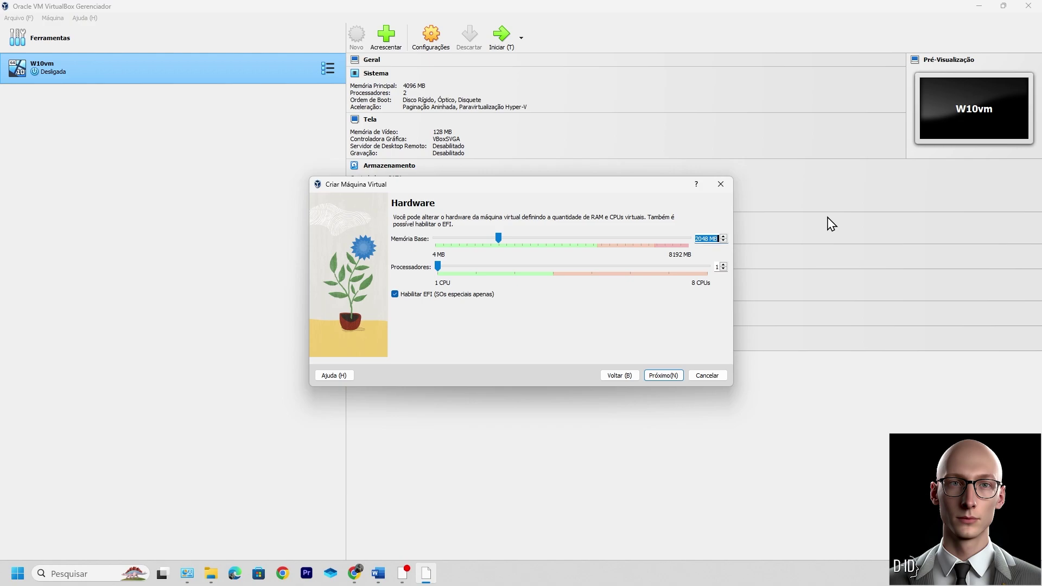
{"action": "type", "text": "819"}
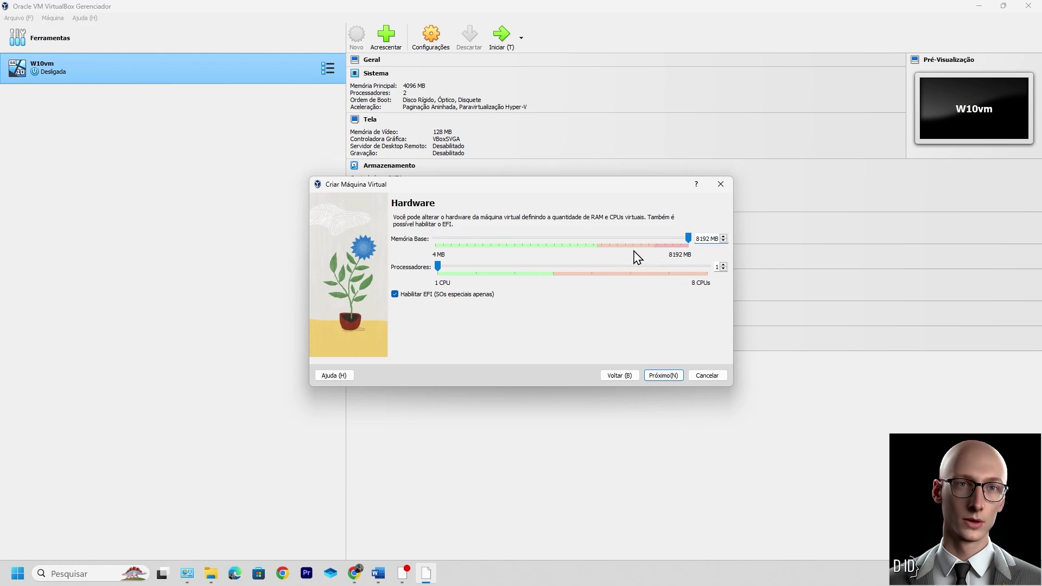
Step: Raise virtual processors to 2 and finish creating the MACOS machine
{"action": "left_click", "coordinate": [438, 266]}
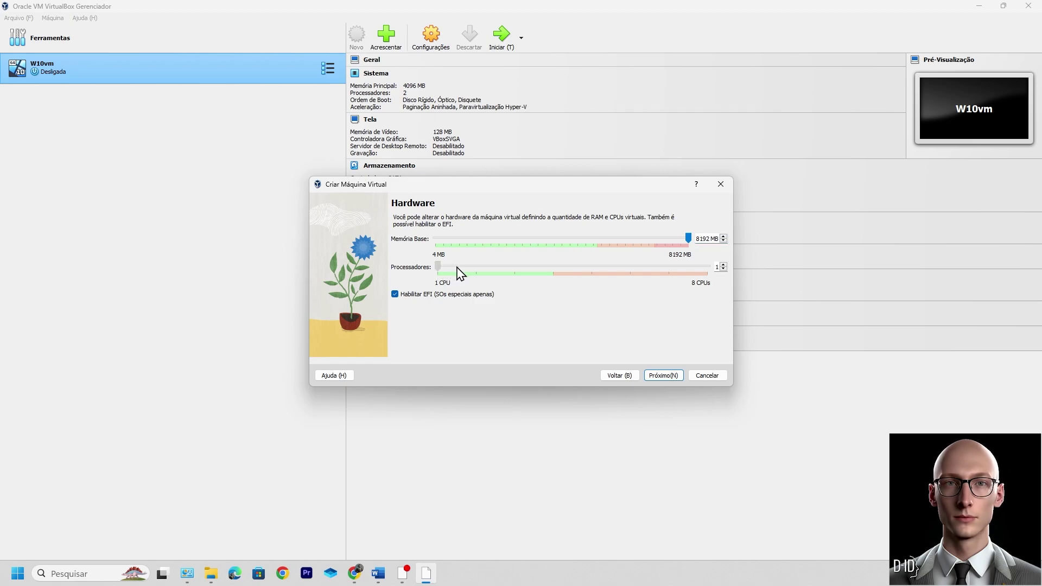
{"action": "left_click_drag", "start_coordinate": [450, 275], "coordinate": [466, 278]}
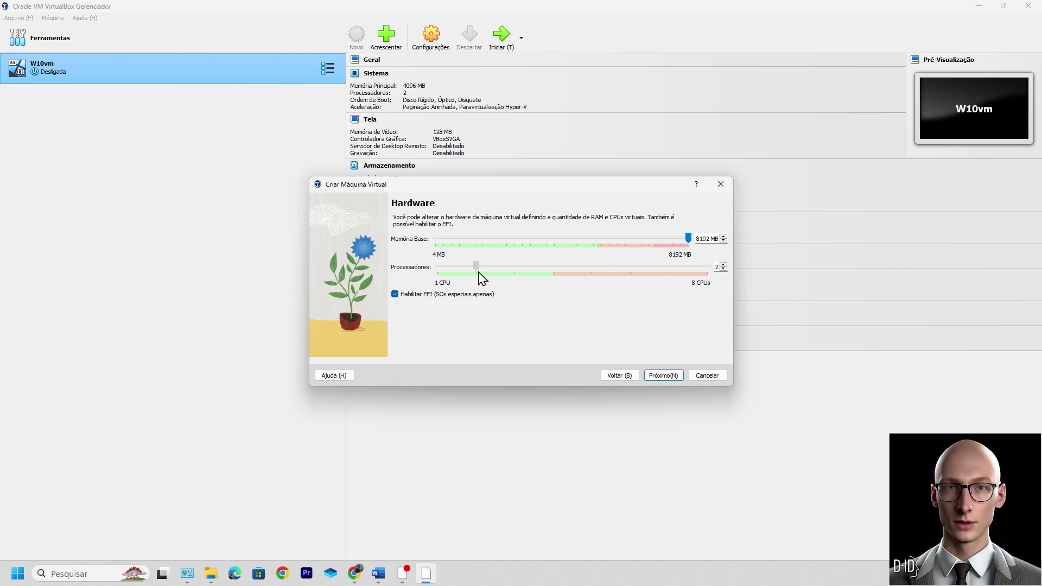
{"action": "left_click", "coordinate": [662, 376]}
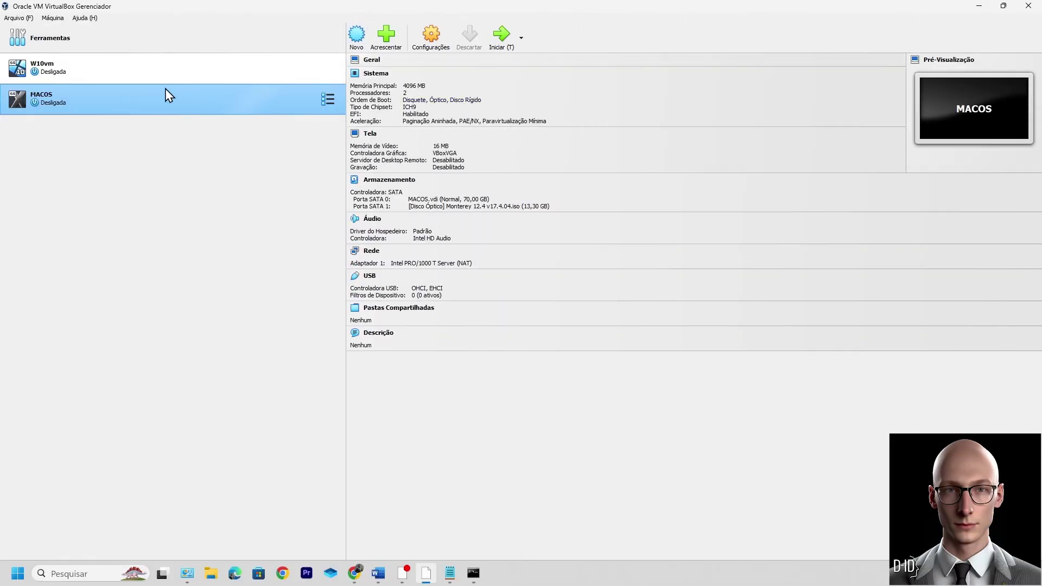
{"action": "left_click", "coordinate": [160, 82]}
{"action": "left_click", "coordinate": [157, 106]}
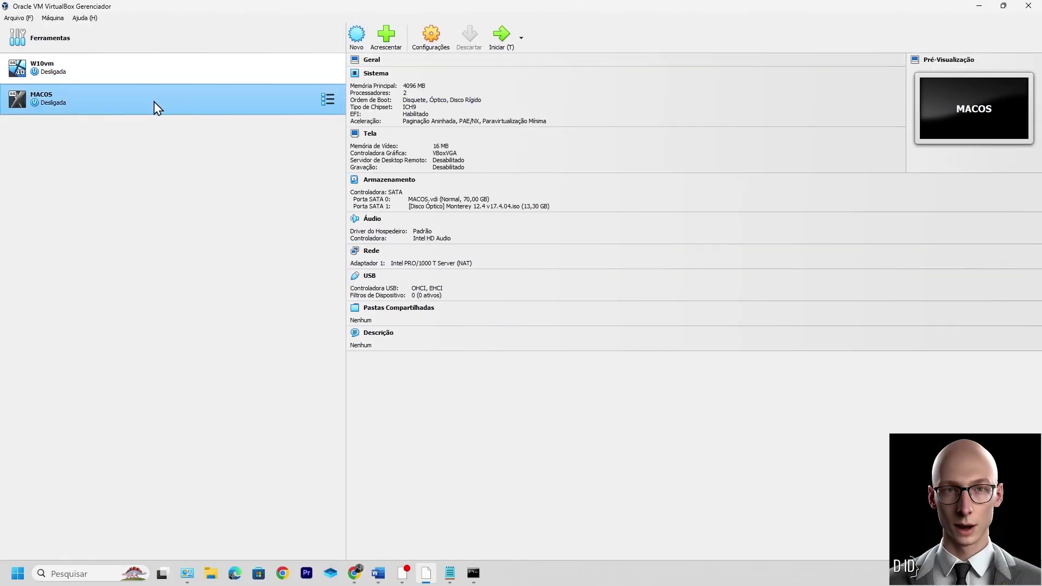
{"action": "left_click", "coordinate": [432, 38]}
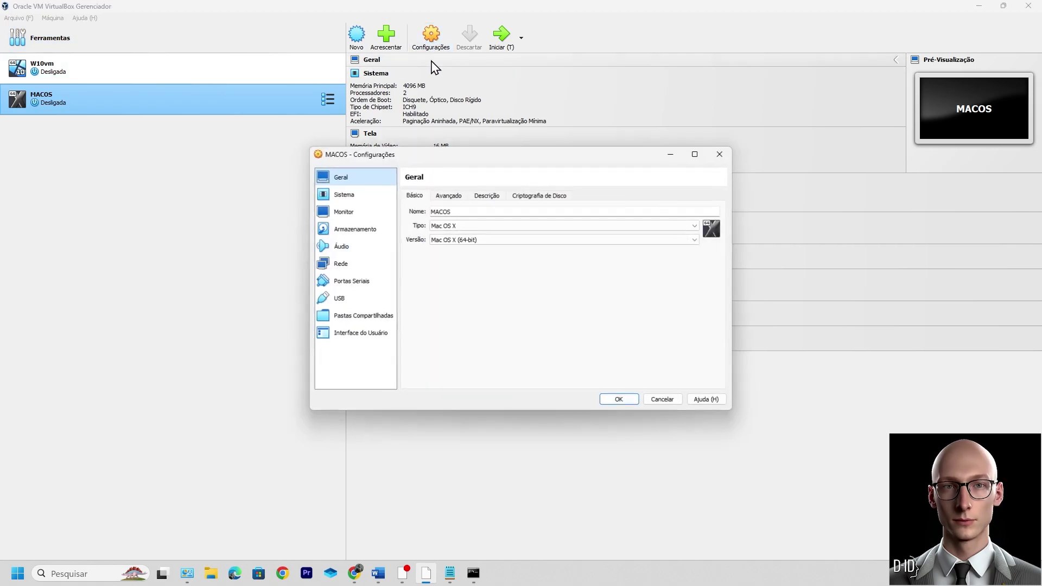
{"action": "left_click_drag", "start_coordinate": [469, 209], "coordinate": [419, 209]}
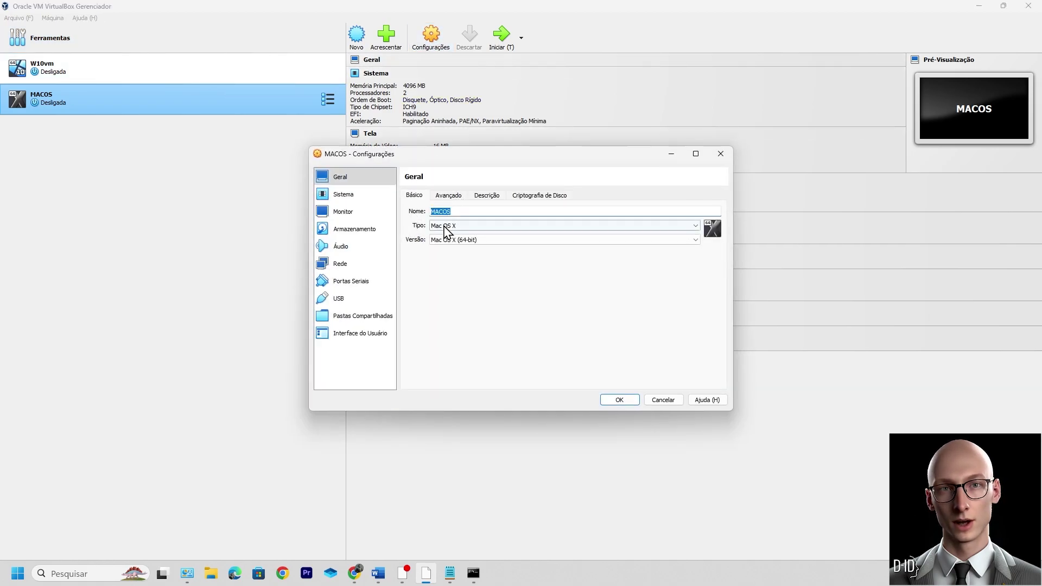
{"action": "right_click", "coordinate": [444, 211]}
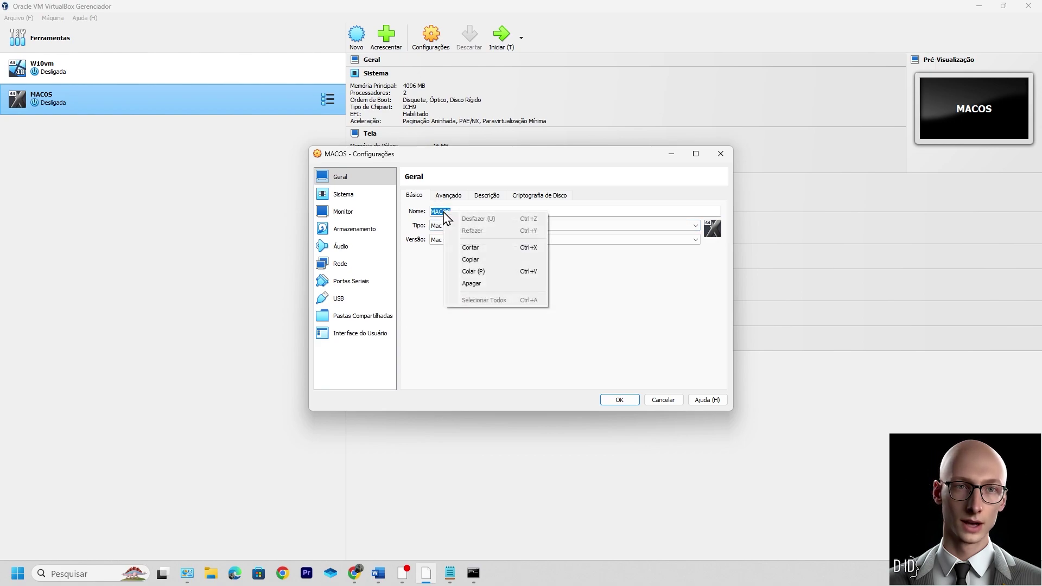
{"action": "left_click", "coordinate": [477, 261]}
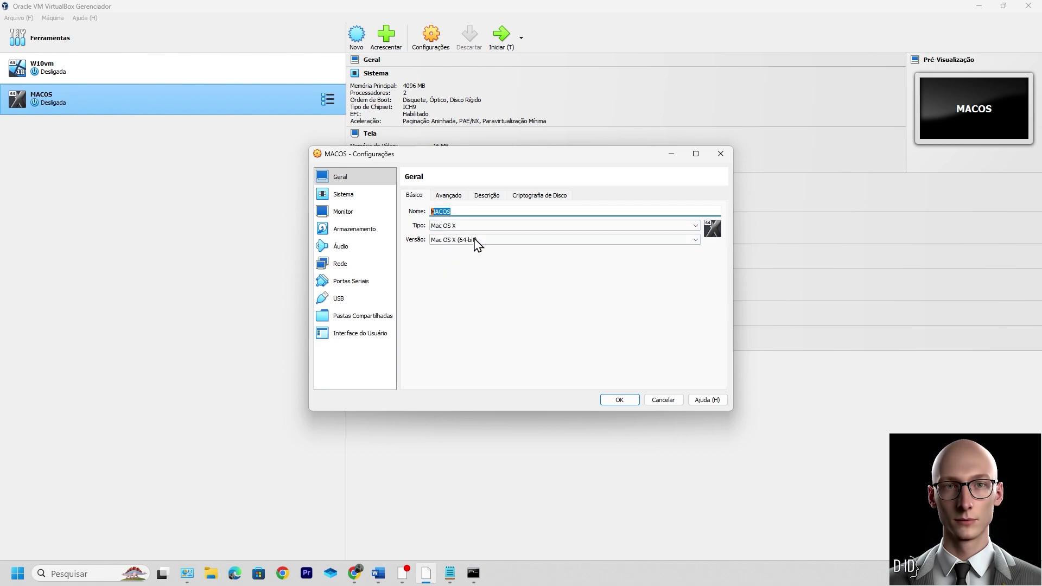
{"action": "left_click", "coordinate": [663, 400]}
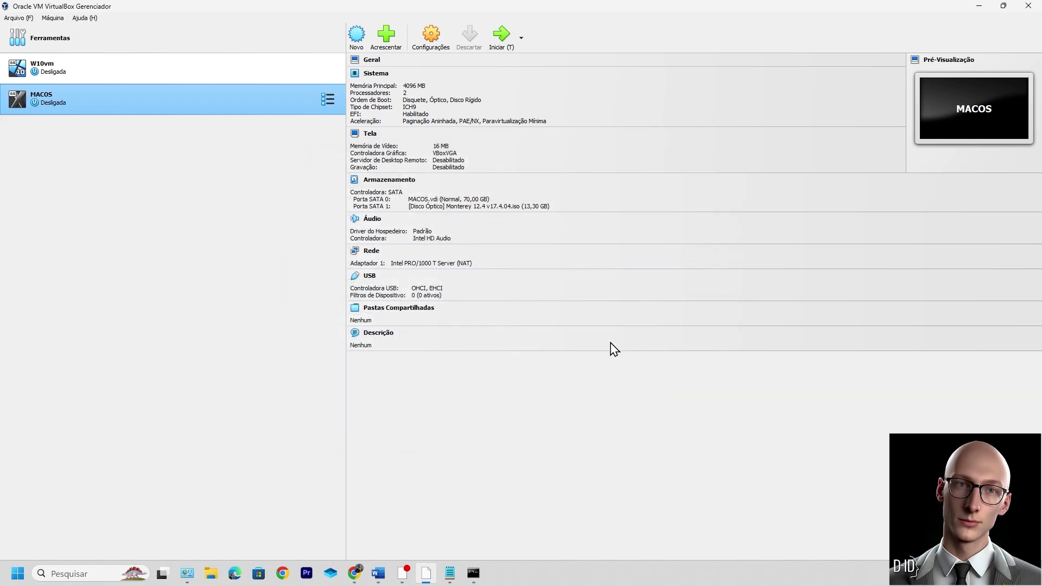
Step: Confirm the Notepad VBoxManage commands target MACOS, then search Windows for cmd
{"action": "left_click", "coordinate": [450, 574]}
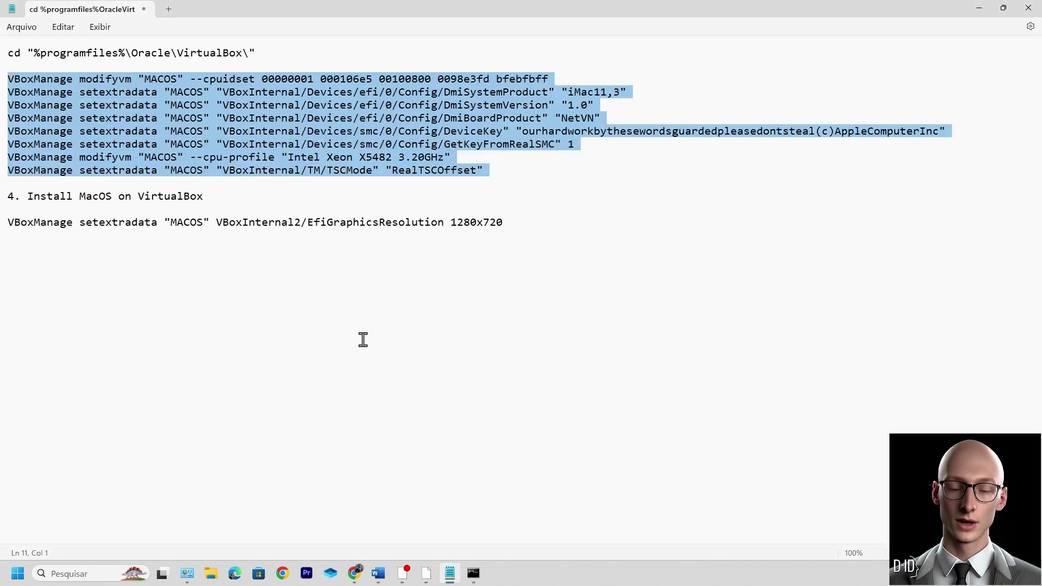
{"action": "left_click", "coordinate": [321, 144]}
{"action": "left_click_drag", "start_coordinate": [176, 79], "coordinate": [145, 154]}
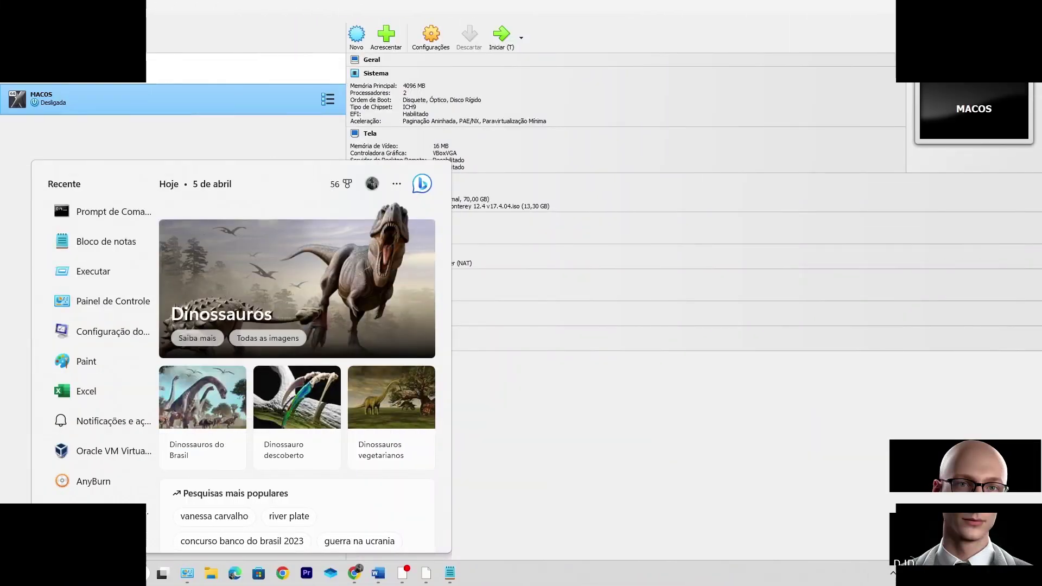
{"action": "type", "text": "cmd"}
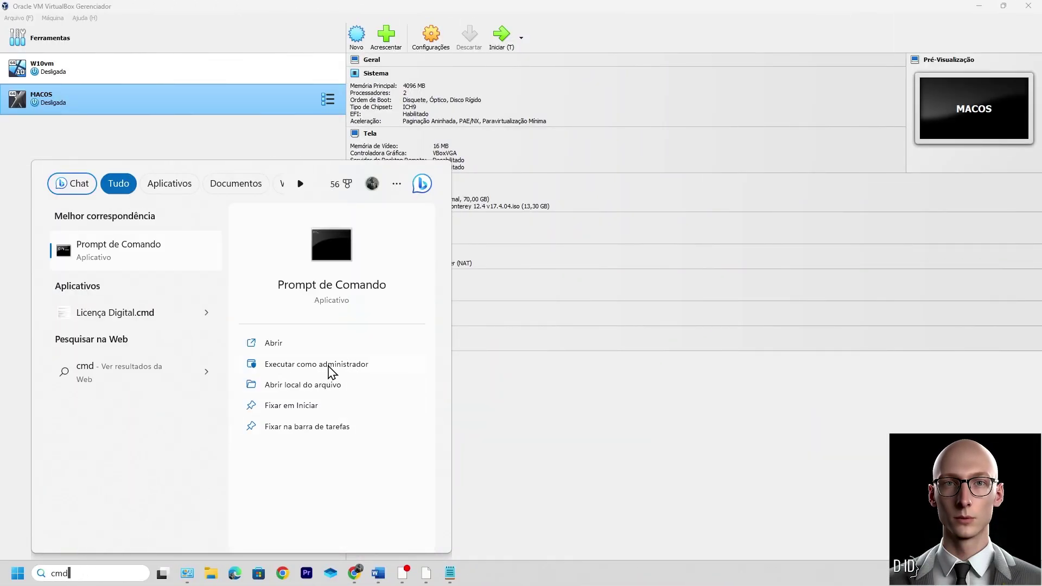
Step: In a maximized administrator Command Prompt, run the Notepad cd line into C:\Program Files\Oracle\VirtualBox
{"action": "left_click", "coordinate": [330, 369]}
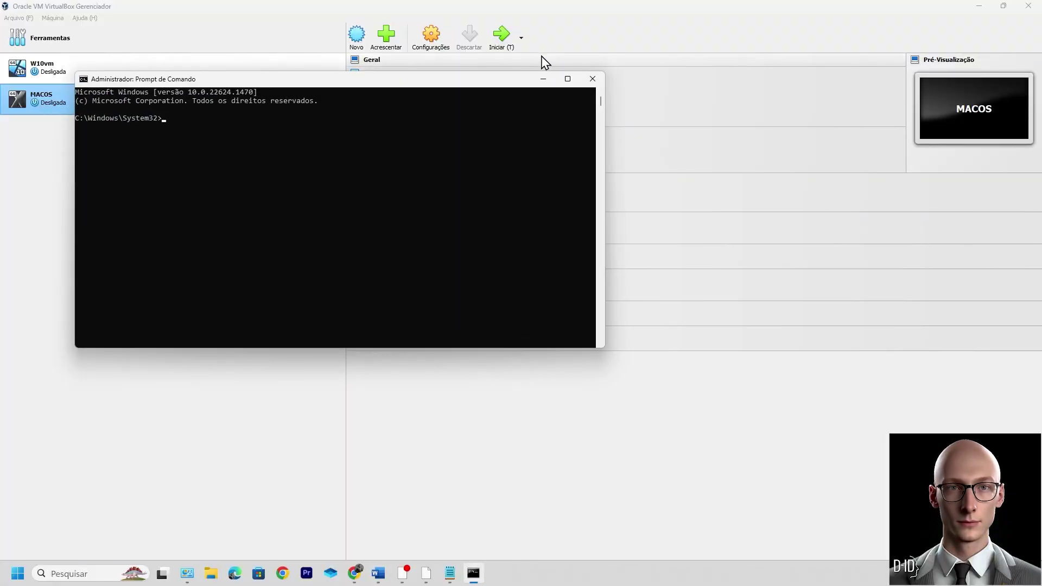
{"action": "left_click", "coordinate": [568, 79]}
{"action": "left_click", "coordinate": [449, 573]}
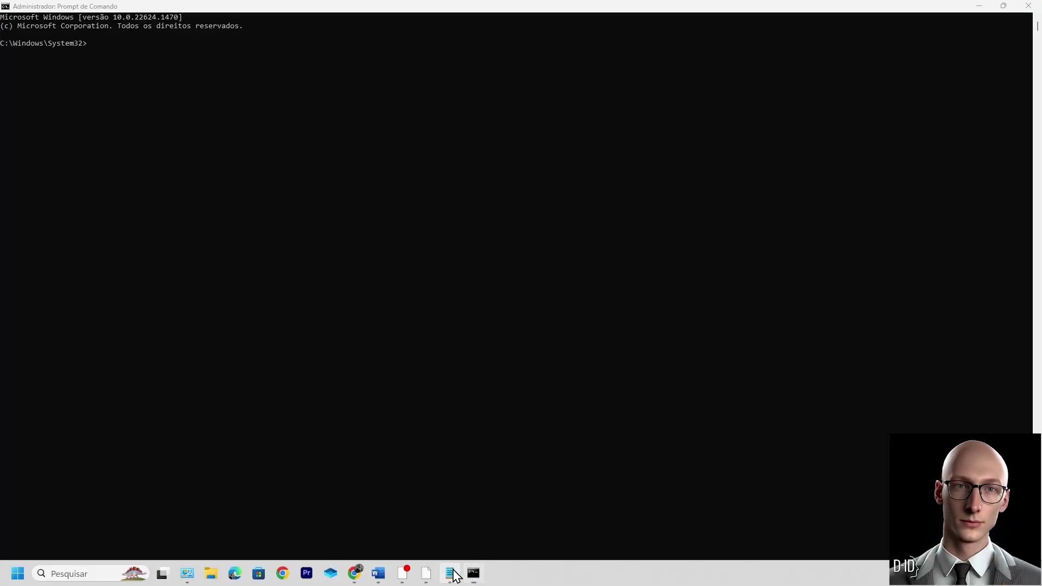
{"action": "left_click_drag", "start_coordinate": [254, 53], "coordinate": [3, 54]}
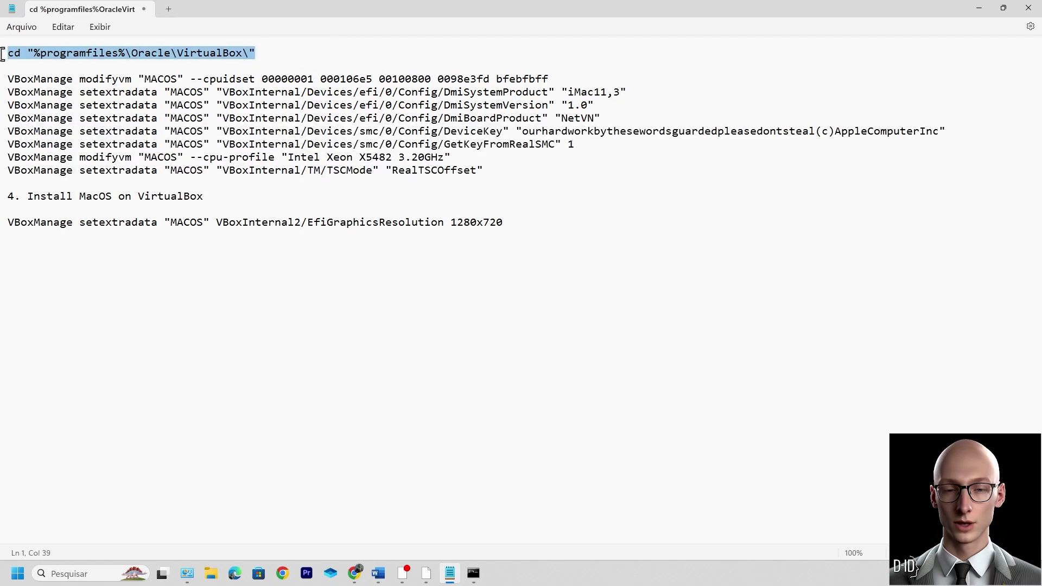
{"action": "right_click", "coordinate": [98, 58]}
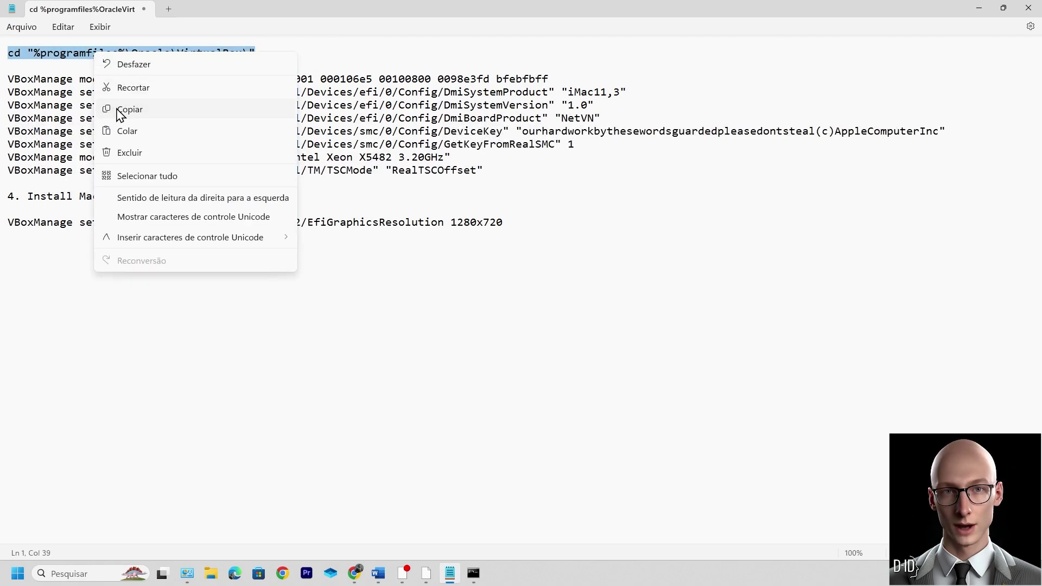
{"action": "left_click", "coordinate": [121, 108]}
{"action": "left_click", "coordinate": [474, 573]}
{"action": "right_click", "coordinate": [279, 84]}
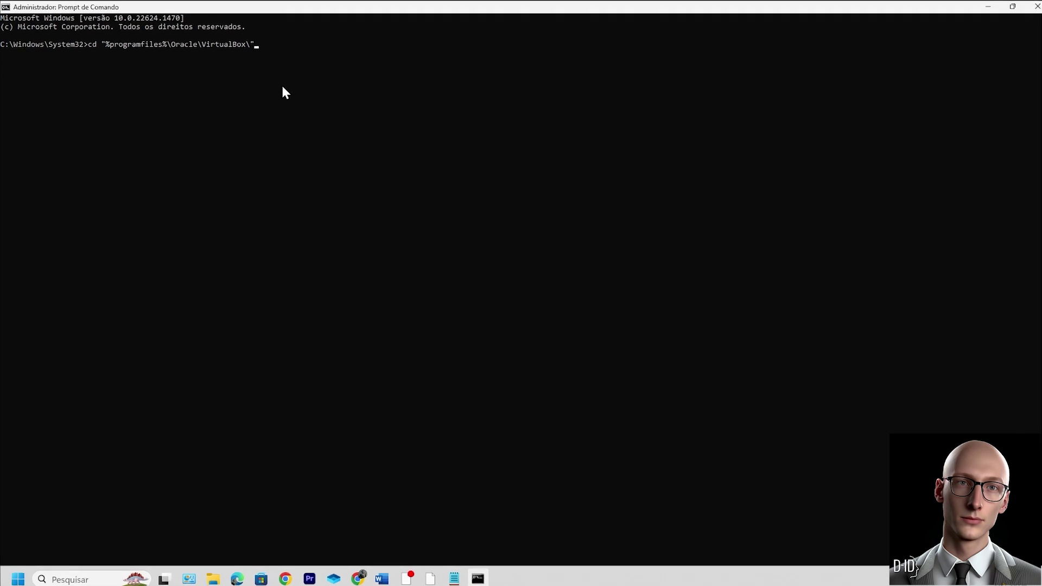
{"action": "key", "text": "Return"}
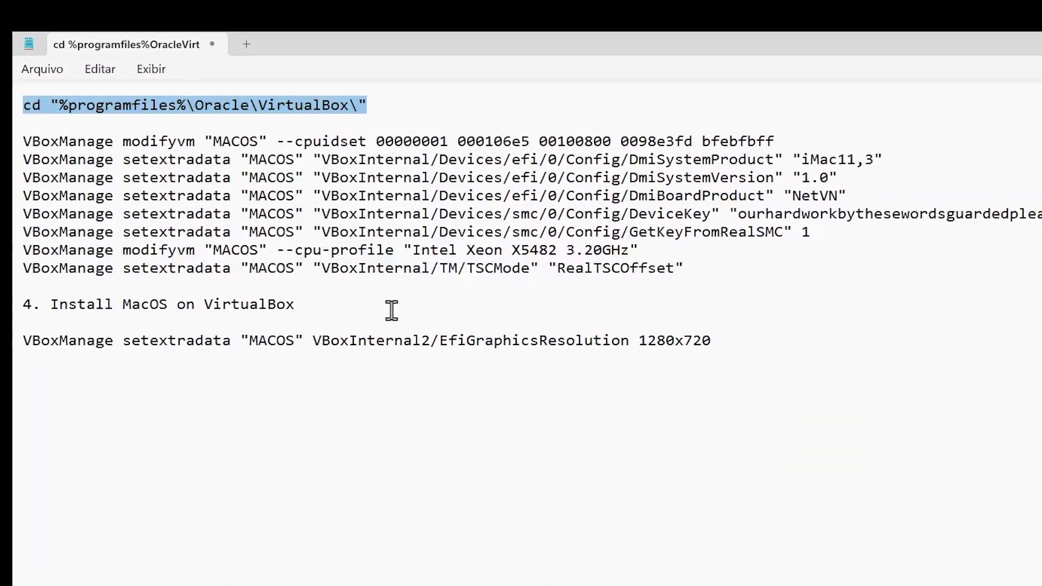
Step: Copy the eight VBoxManage lines for MACOS from Notepad and run them in Command Prompt
{"action": "triple_click", "coordinate": [17, 143]}
{"action": "left_click_drag", "start_coordinate": [21, 168], "coordinate": [51, 309]}
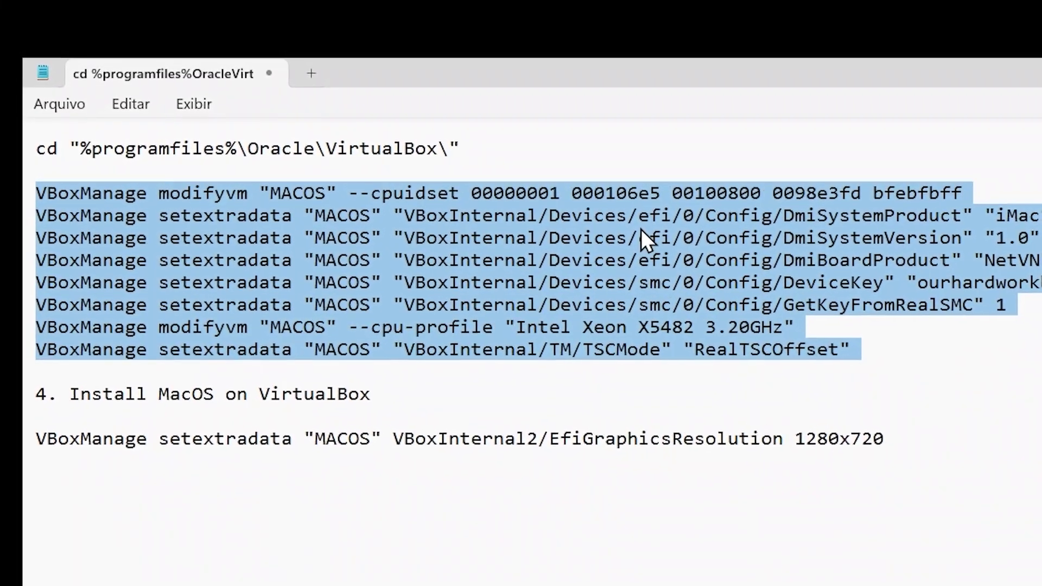
{"action": "right_click", "coordinate": [609, 232]}
{"action": "left_click", "coordinate": [748, 341]}
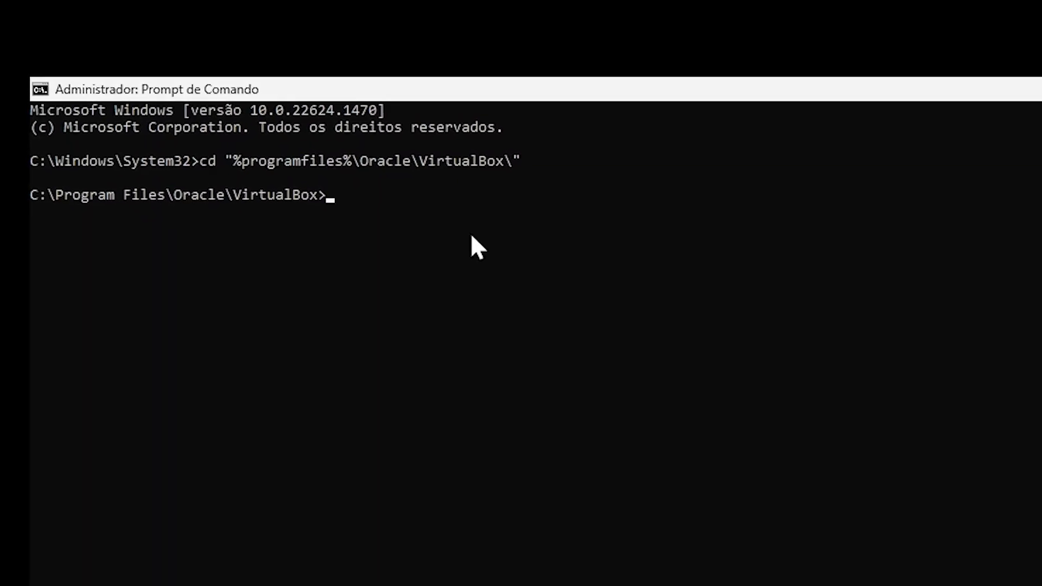
{"action": "key", "text": "ctrl+v"}
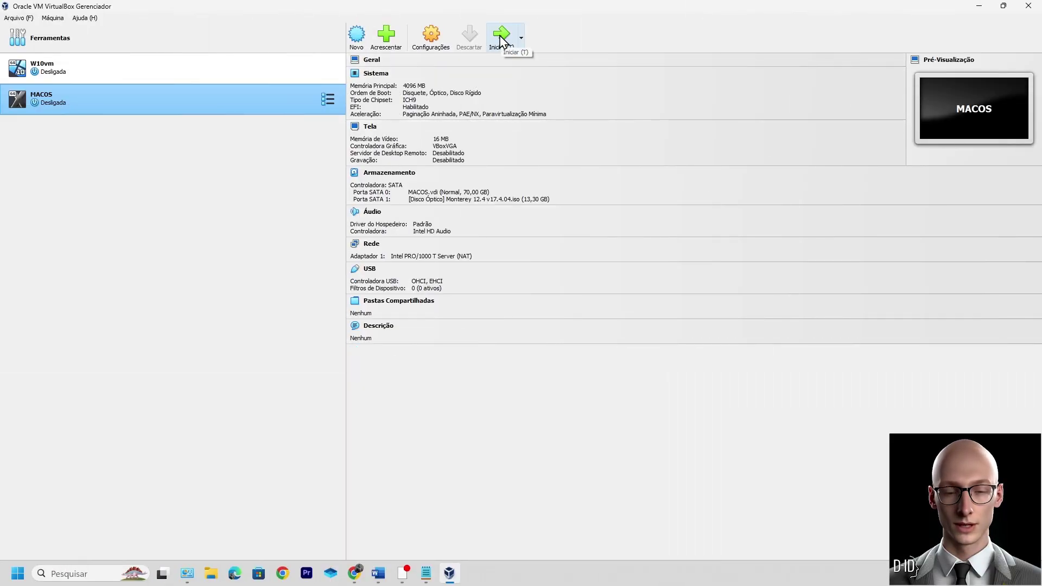
Step: Start MACOS, switch it to full-screen mode, and dismiss the keyboard capture notification
{"action": "left_click", "coordinate": [500, 39]}
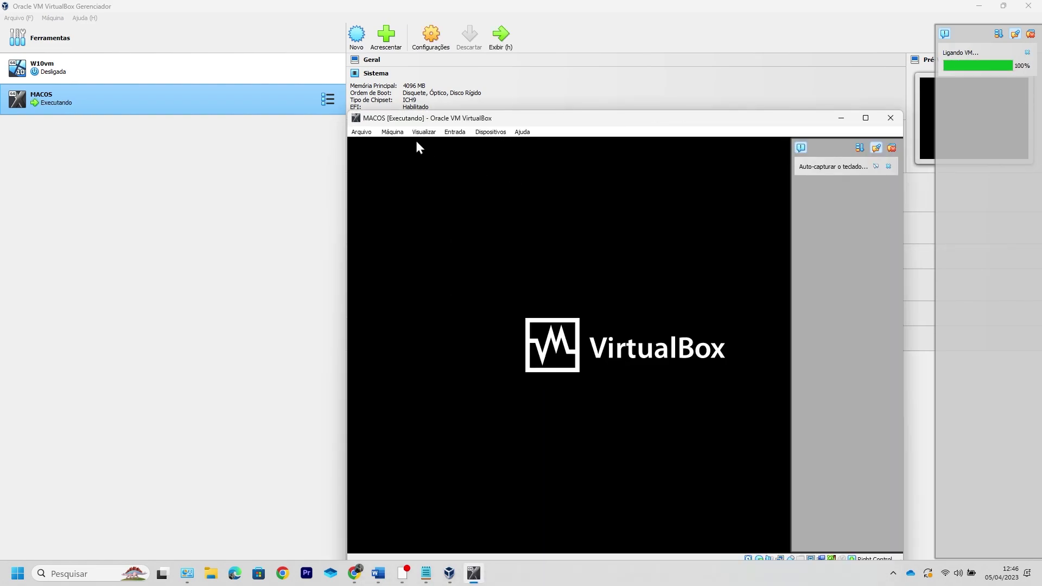
{"action": "left_click", "coordinate": [422, 134]}
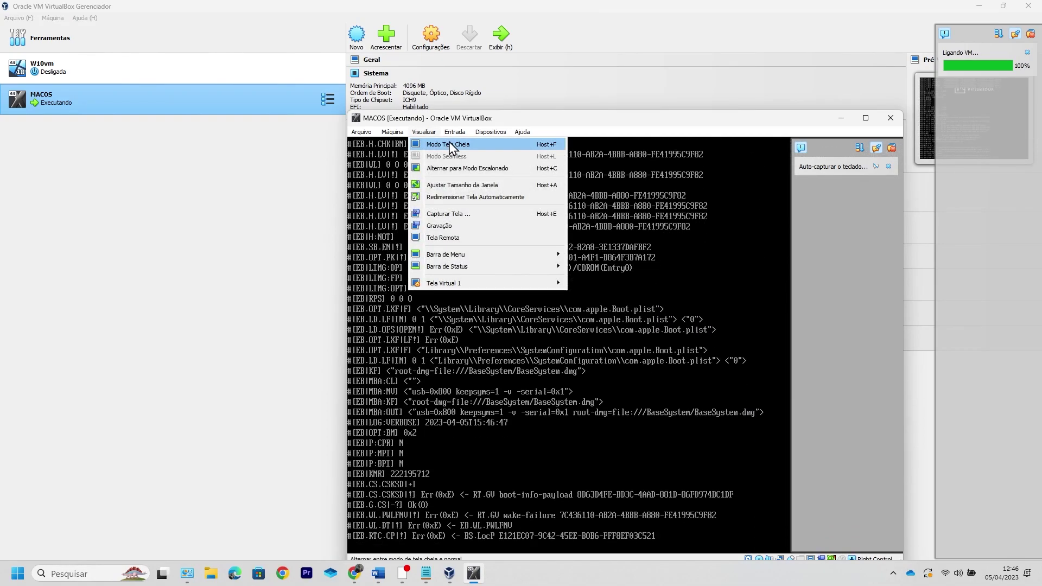
{"action": "left_click", "coordinate": [450, 145]}
{"action": "left_click", "coordinate": [602, 386]}
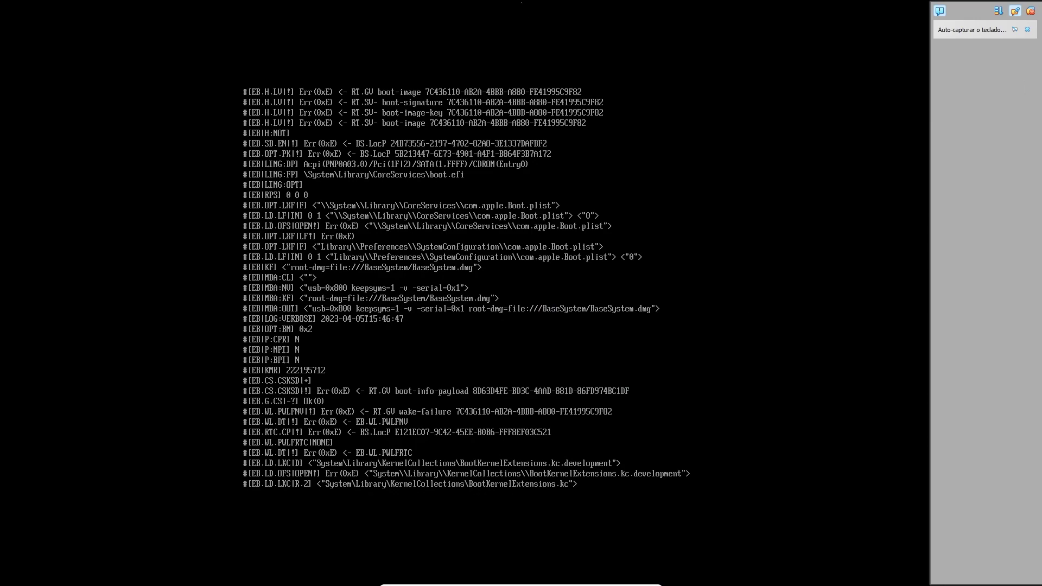
{"action": "left_click", "coordinate": [1015, 28]}
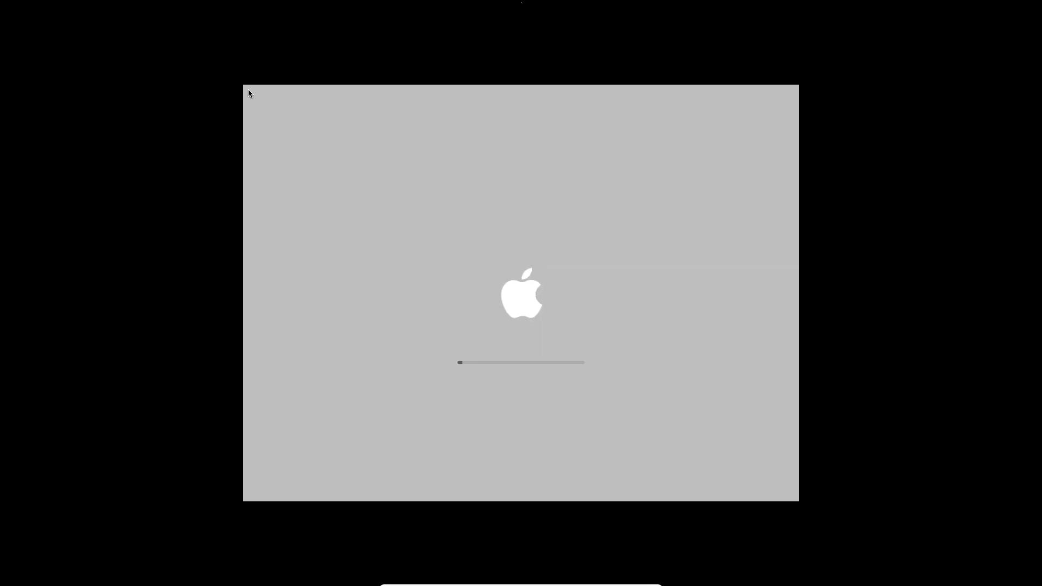
Step: Choose Português (Brasil) as the installer language and continue
{"action": "scroll", "coordinate": [580, 320], "scroll_direction": "down", "scroll_amount": 4}
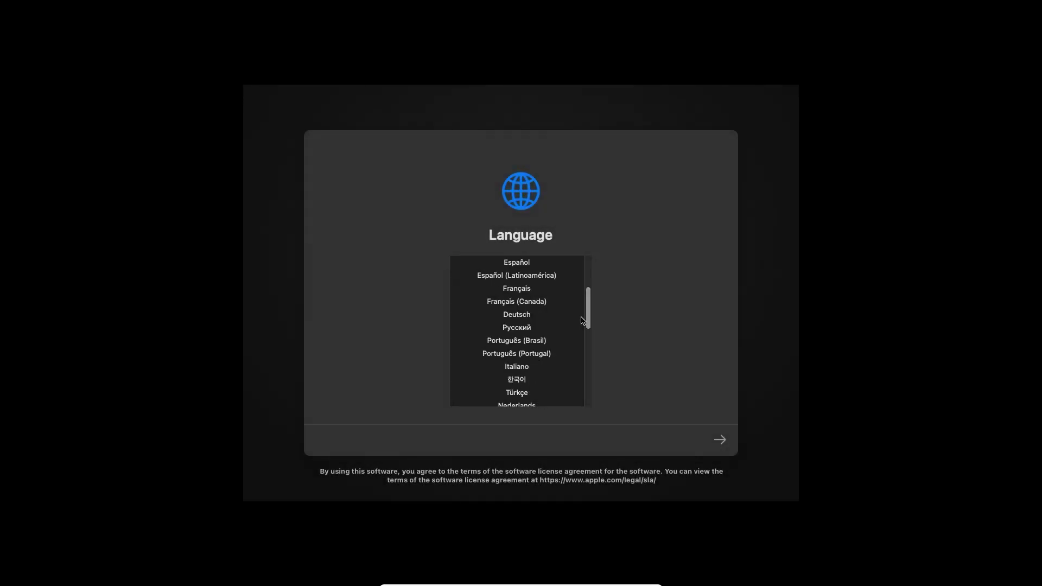
{"action": "left_click", "coordinate": [538, 342]}
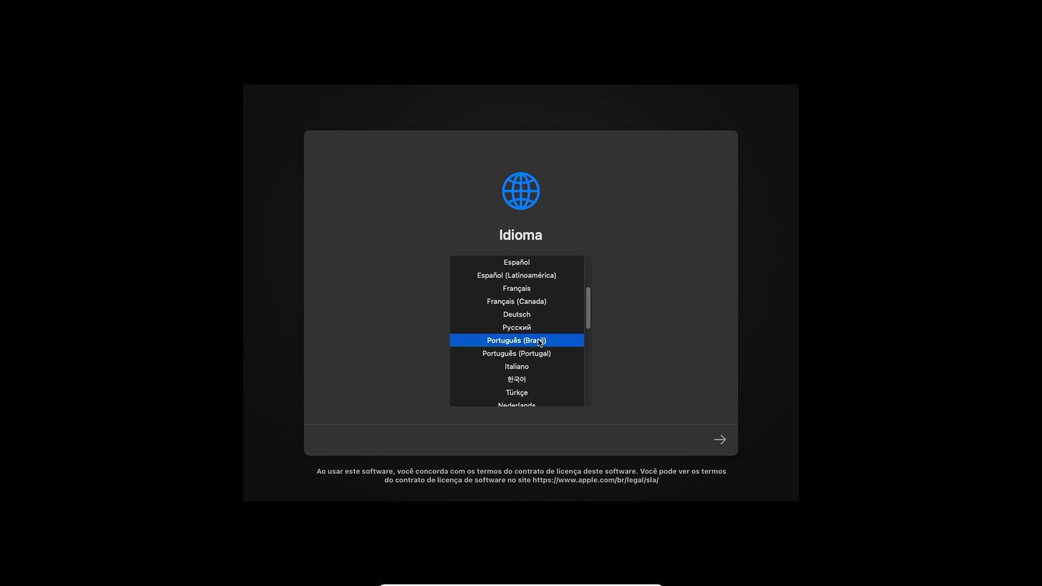
{"action": "left_click", "coordinate": [721, 440]}
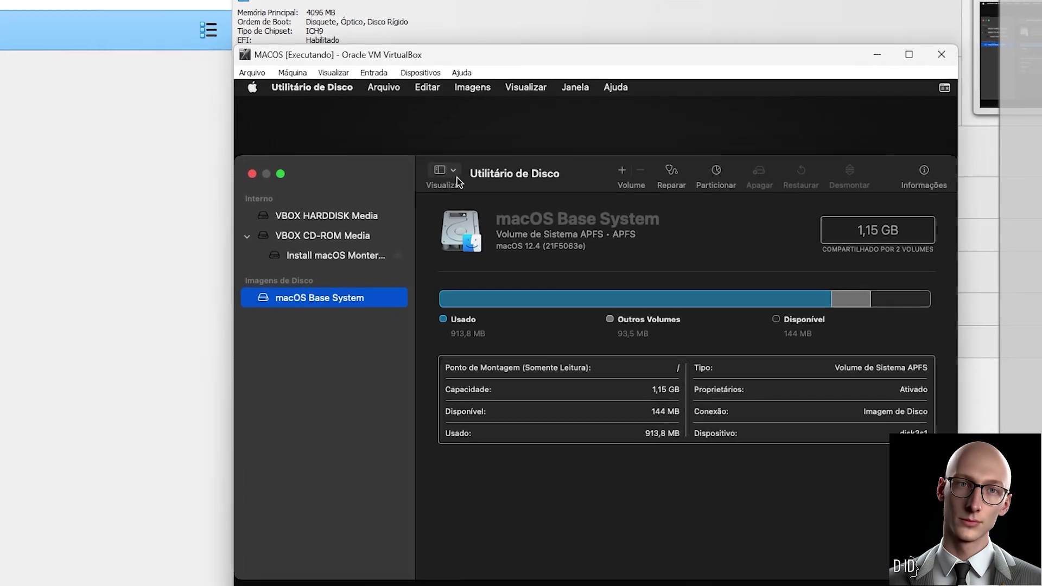
Step: Show all devices in Disk Utility, select the 75,16 GB VBOX HARDDISK Media, and start Apagar
{"action": "left_click", "coordinate": [462, 176]}
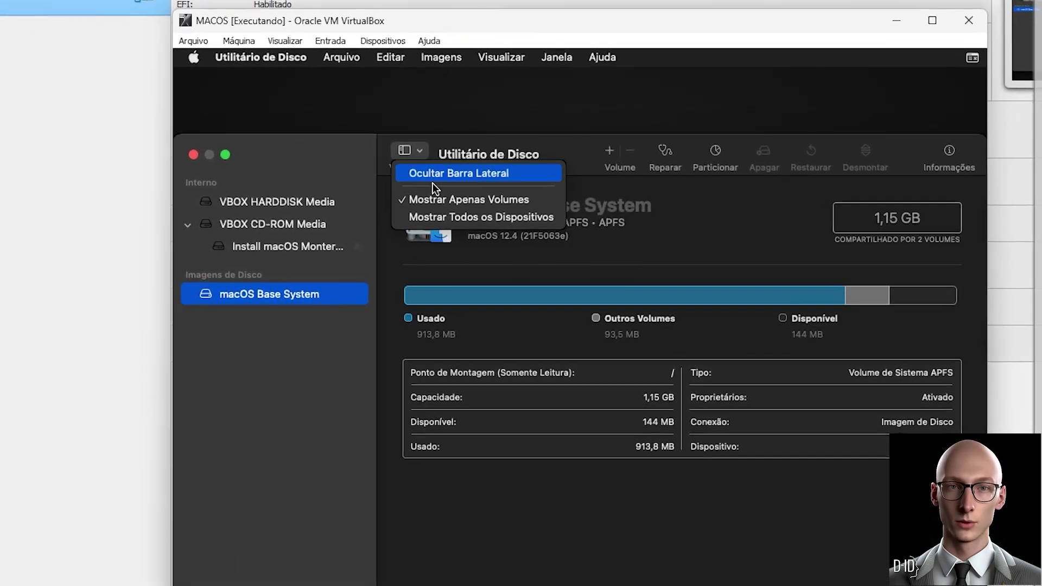
{"action": "left_click", "coordinate": [449, 219]}
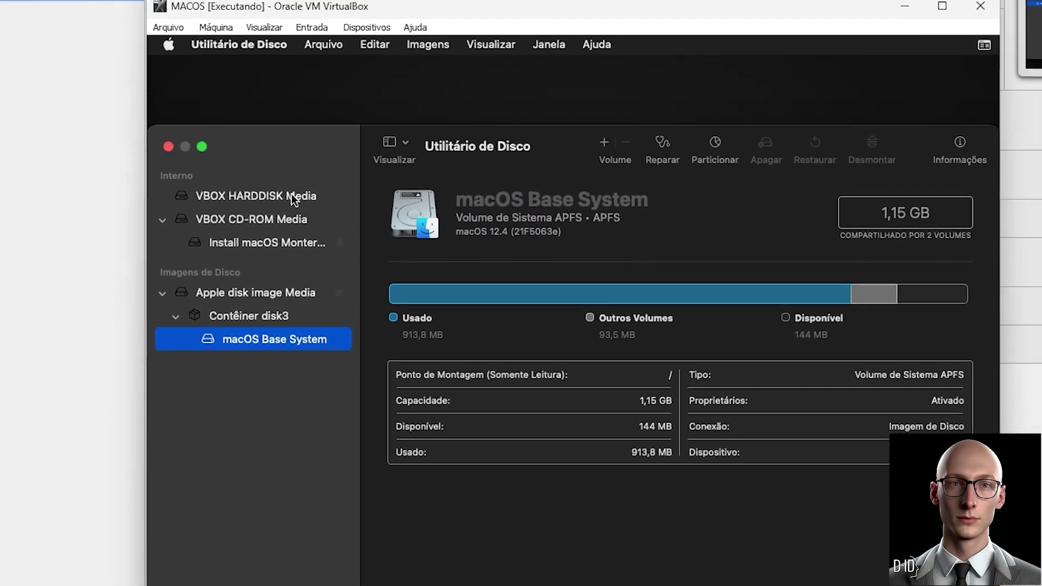
{"action": "left_click", "coordinate": [292, 196]}
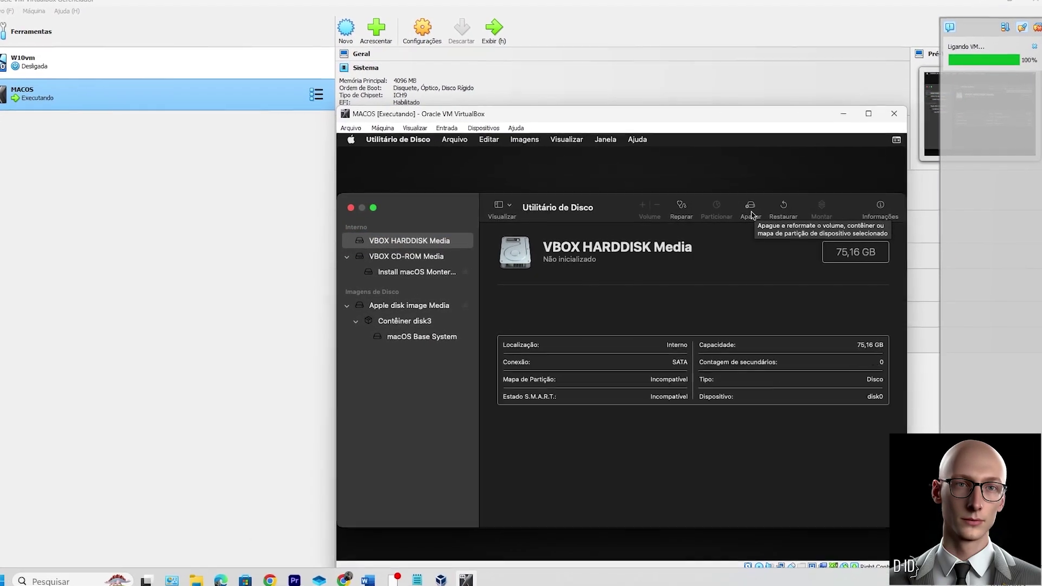
{"action": "left_click", "coordinate": [751, 211]}
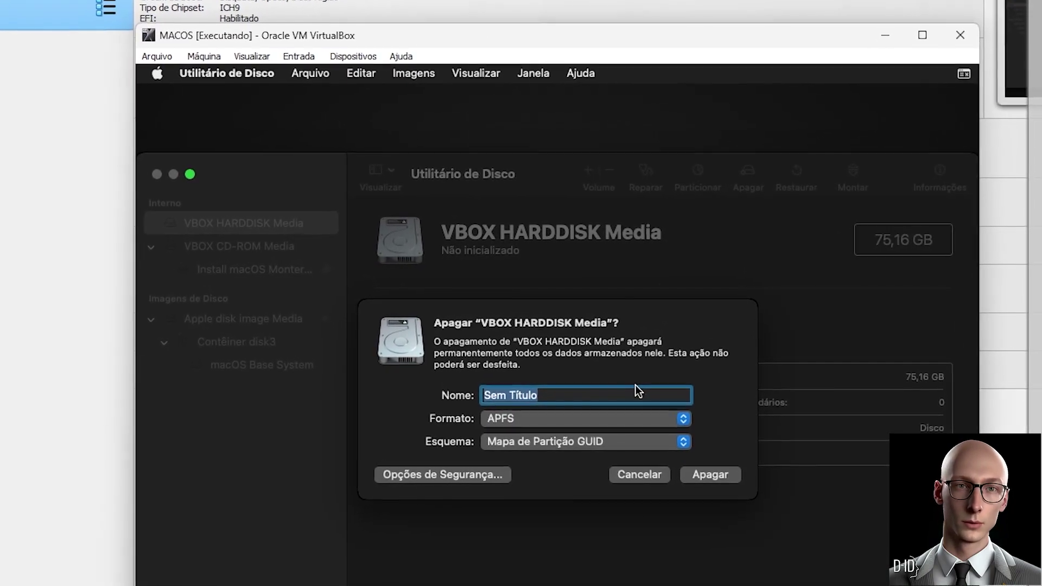
Step: Erase the VBOX HARDDISK Media as an APFS volume named MACOS
{"action": "type", "text": "MACOS"}
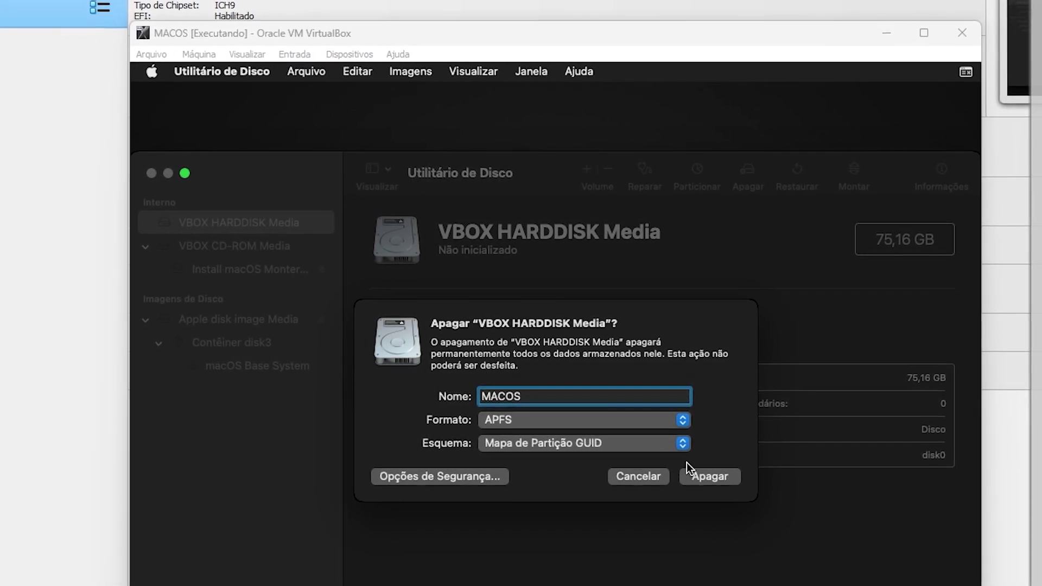
{"action": "left_click", "coordinate": [718, 474]}
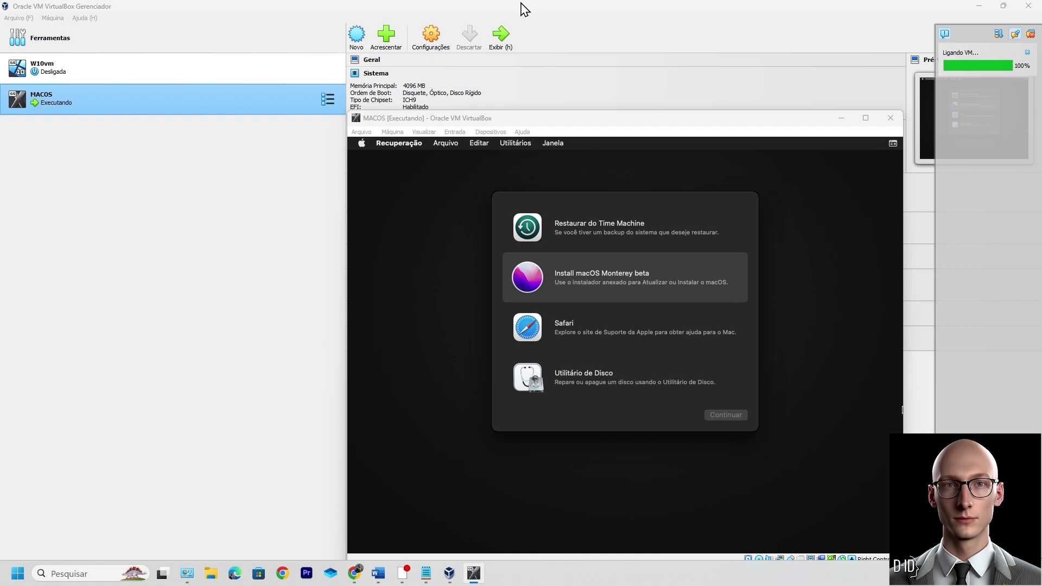
Step: Run the macOS Monterey beta installer, accept the license, and install onto the MACOS disk
{"action": "left_click", "coordinate": [625, 481]}
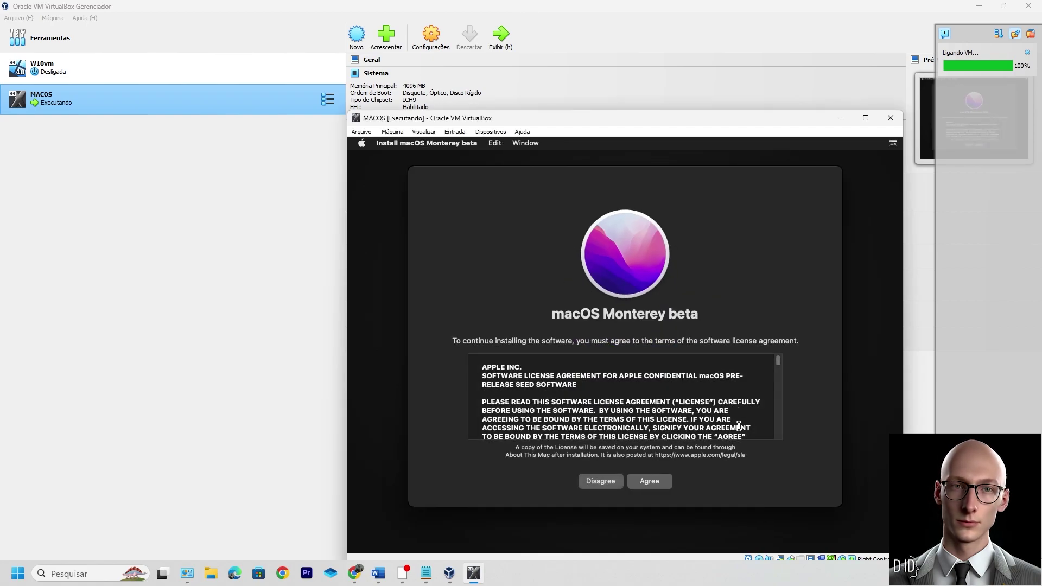
{"action": "left_click", "coordinate": [659, 482]}
{"action": "left_click", "coordinate": [621, 410]}
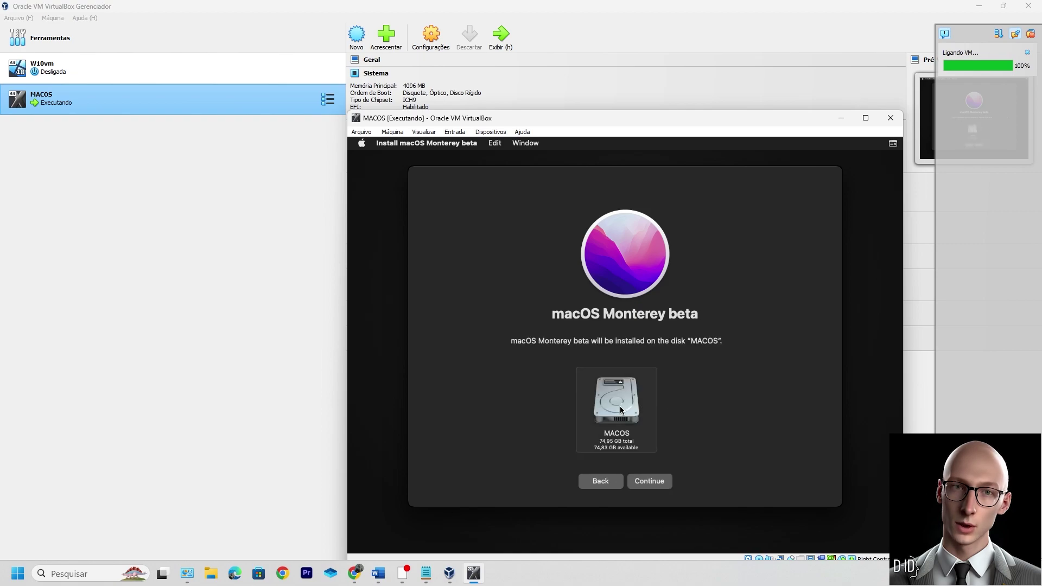
{"action": "left_click", "coordinate": [649, 482]}
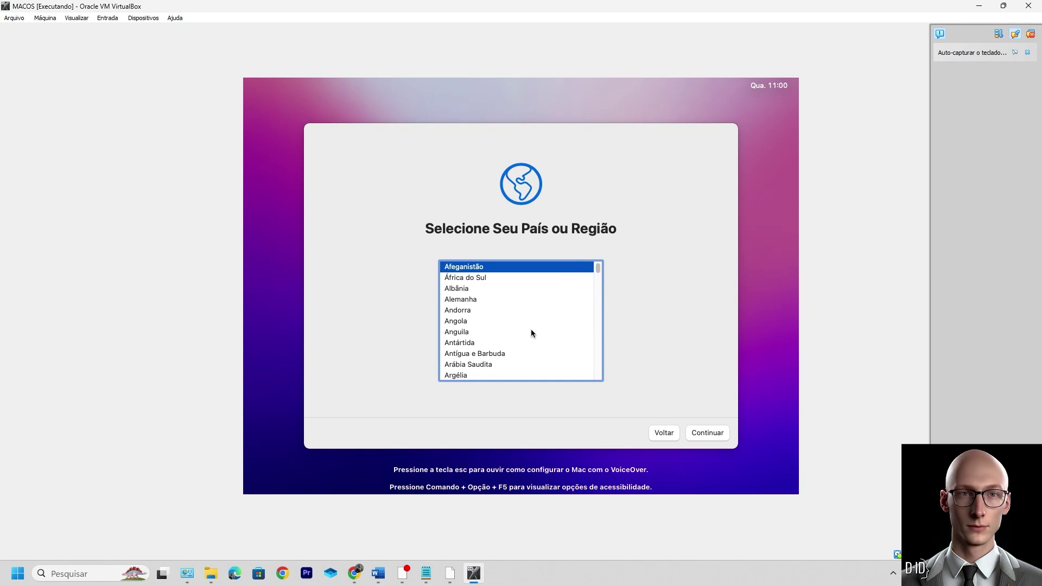
Step: Choose Brasil, accept the language and privacy pages, and skip migration and Apple ID sign-in
{"action": "scroll", "coordinate": [521, 348], "scroll_direction": "down", "scroll_amount": 5}
{"action": "left_click", "coordinate": [488, 374]}
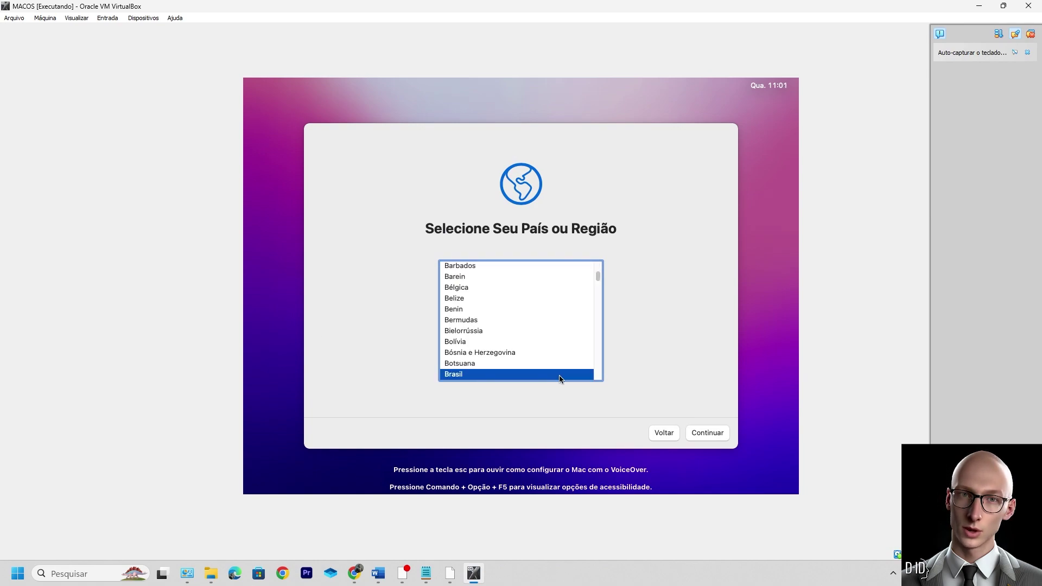
{"action": "left_click", "coordinate": [710, 433]}
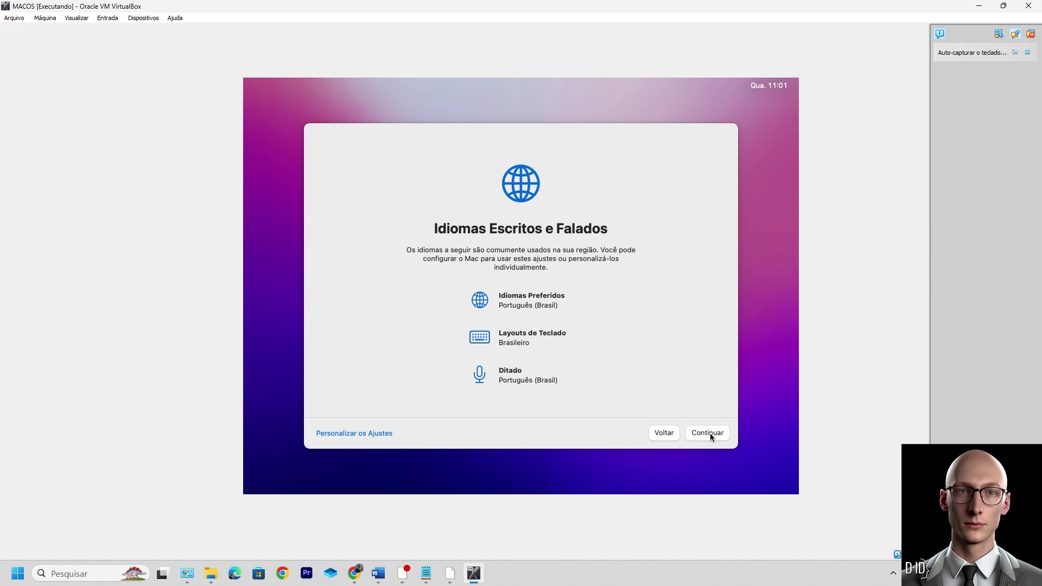
{"action": "left_click", "coordinate": [710, 433]}
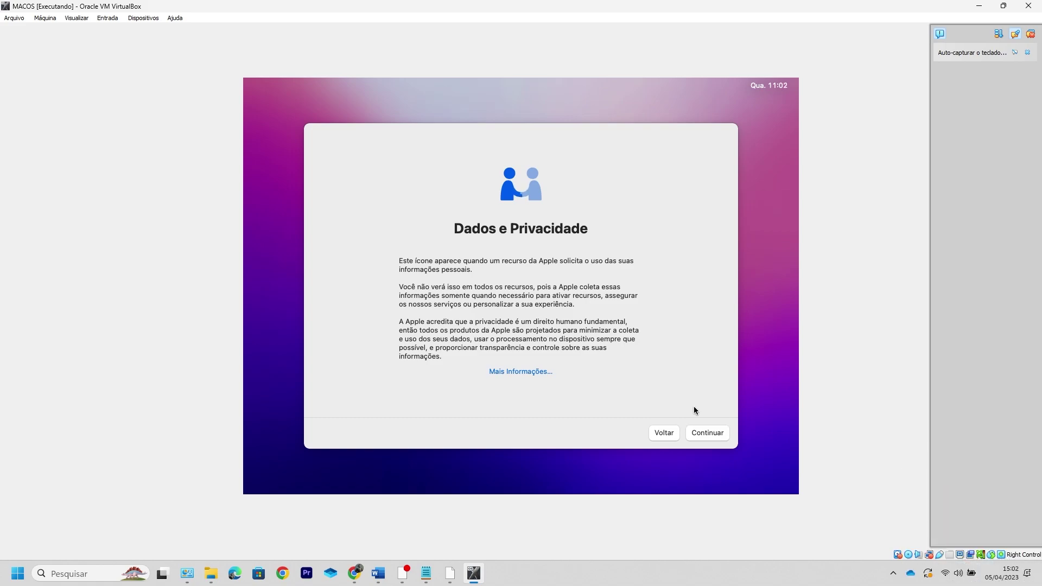
{"action": "left_click", "coordinate": [708, 433]}
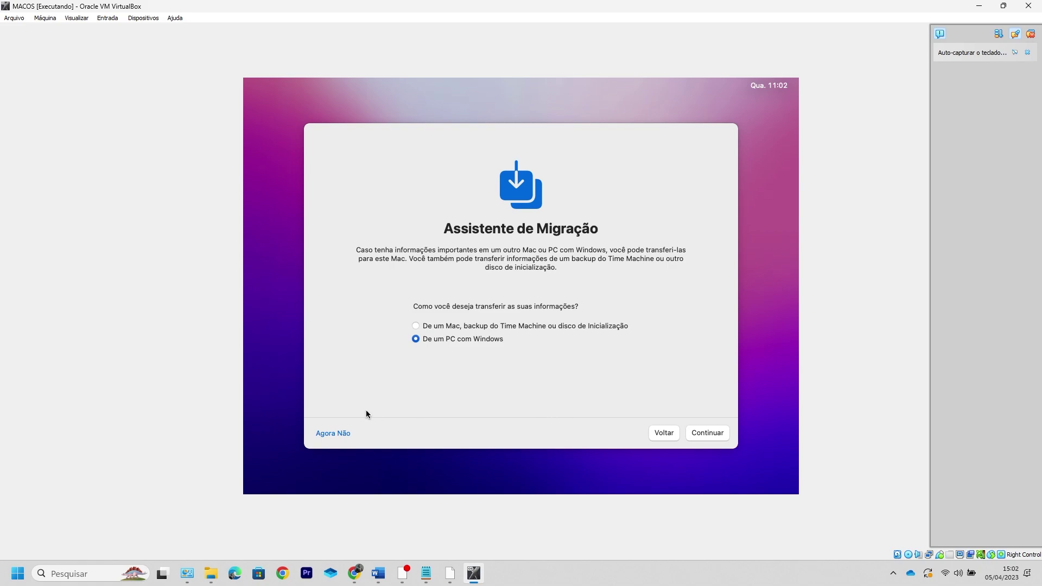
{"action": "left_click", "coordinate": [337, 433]}
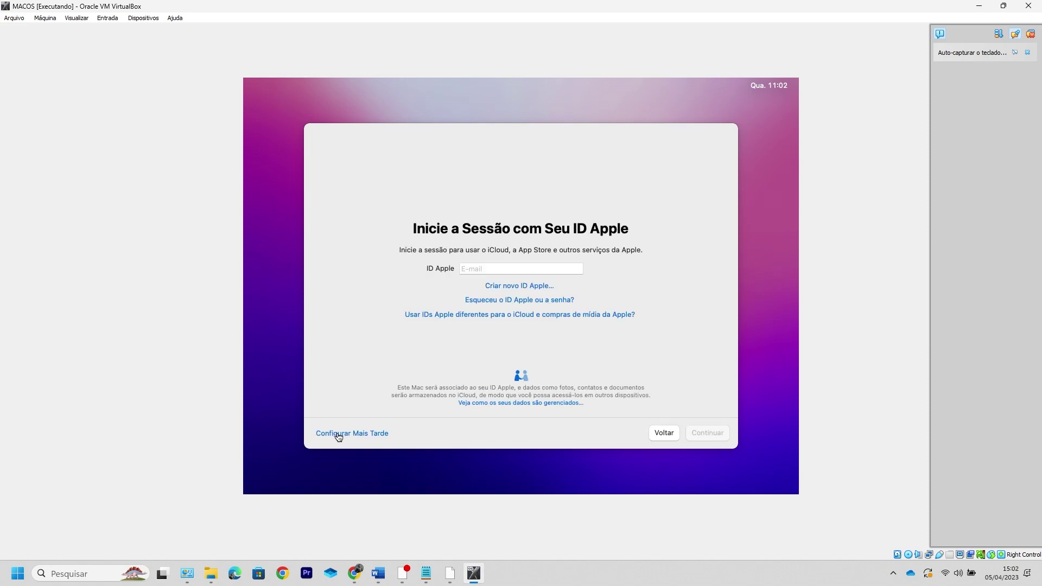
{"action": "left_click", "coordinate": [338, 434]}
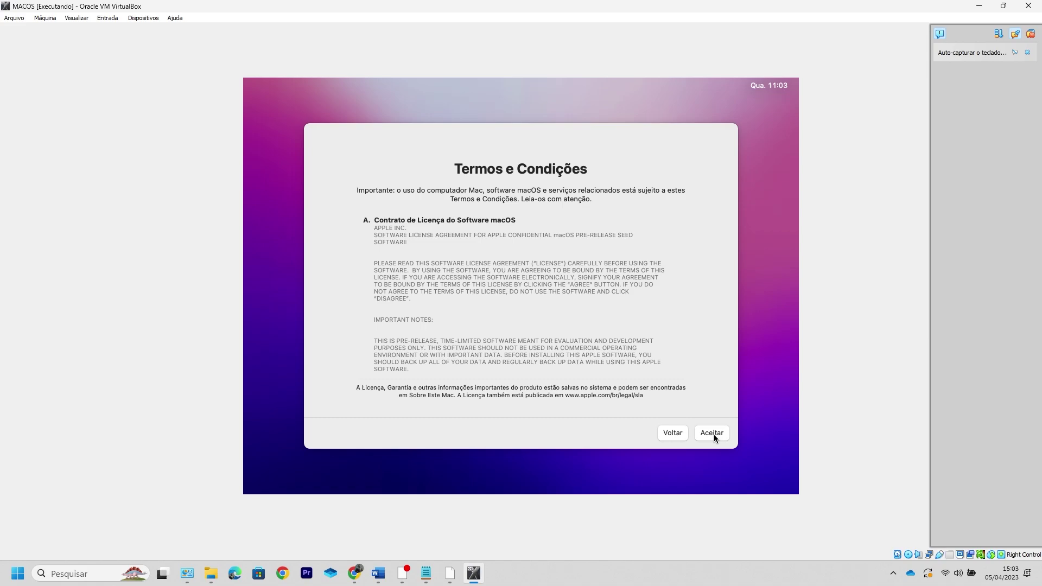
Step: Accept the macOS terms and enter the user's full name and account name
{"action": "left_click", "coordinate": [714, 434]}
{"action": "type", "text": "tiips"}
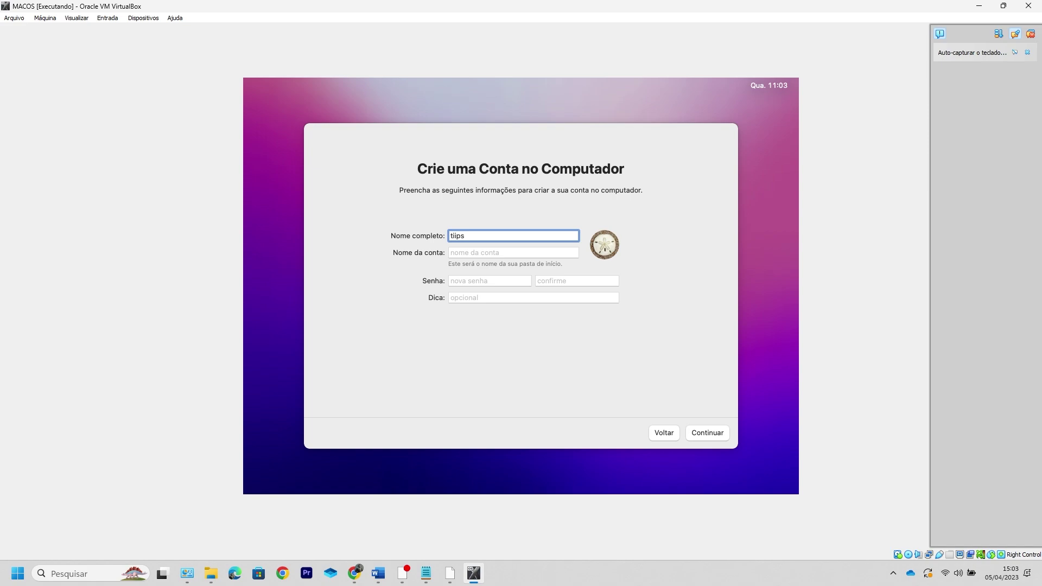
{"action": "type", "text": "hunter"}
{"action": "key", "text": "Tab"}
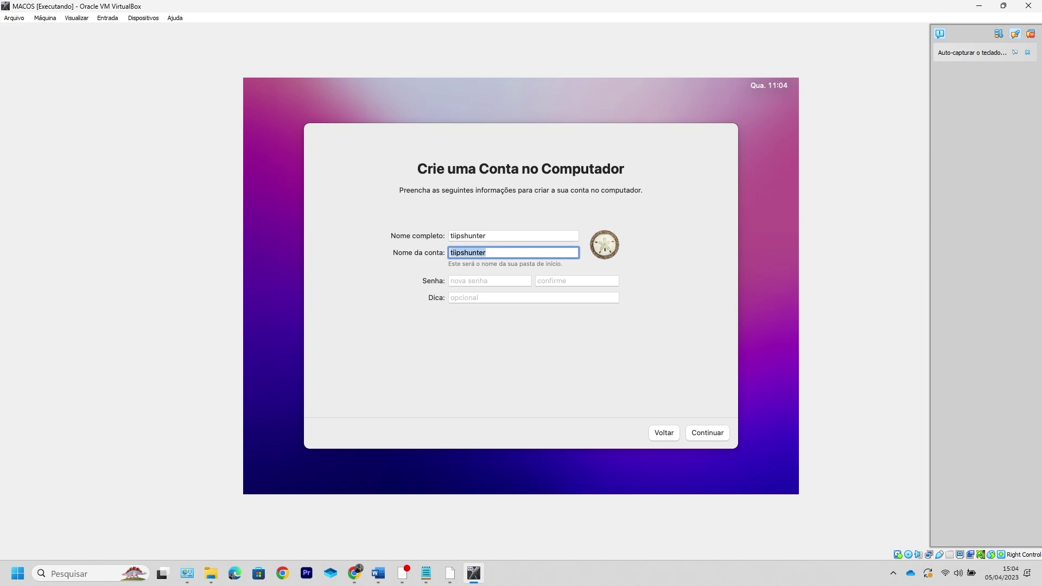
{"action": "left_click", "coordinate": [498, 282]}
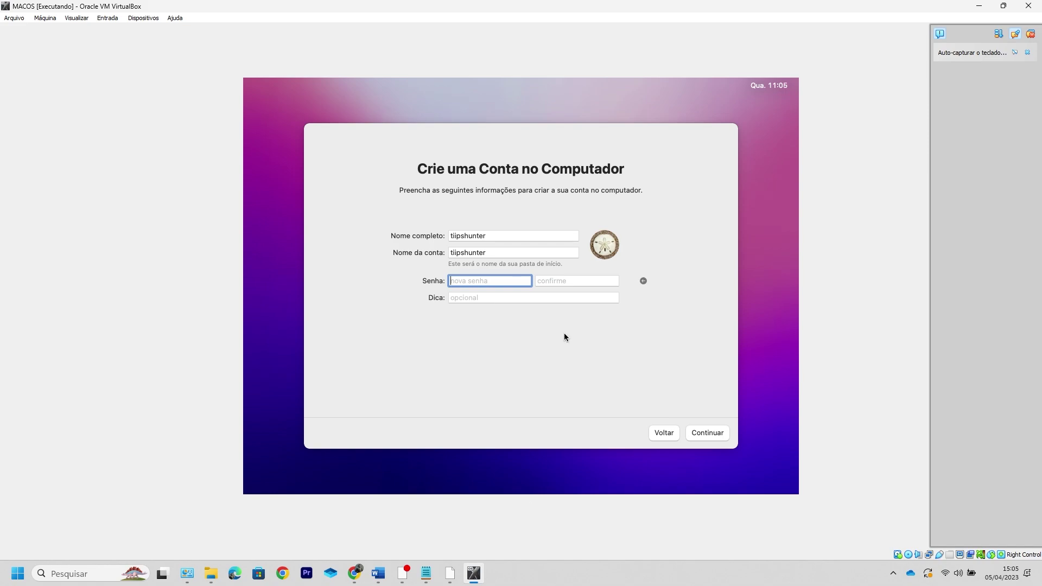
Step: Enter and confirm the account password, then submit the new account
{"action": "type", "text": "1"}
{"action": "type", "text": "23456"}
{"action": "key", "text": "Tab"}
{"action": "type", "text": "123456"}
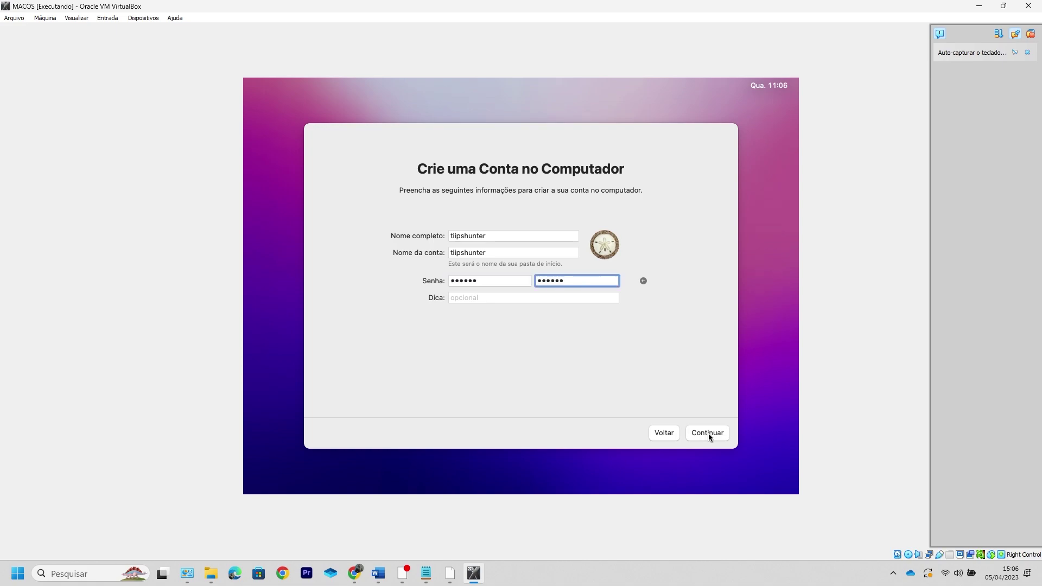
{"action": "left_click", "coordinate": [709, 433]}
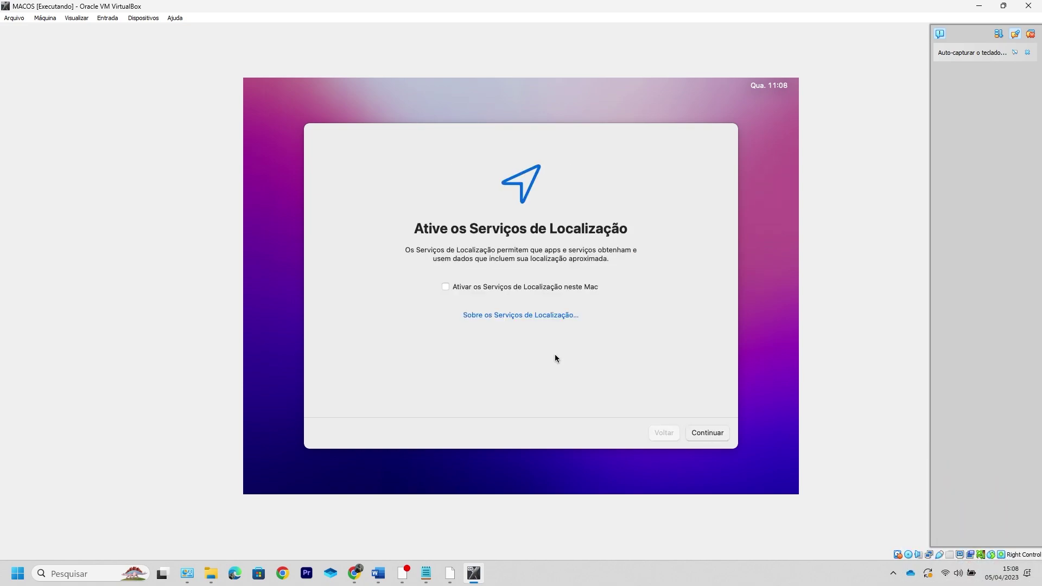
Step: Pass Location Services, keep the Brasília time zone, skip Análise, and keep the Clara appearance
{"action": "key", "text": "Return"}
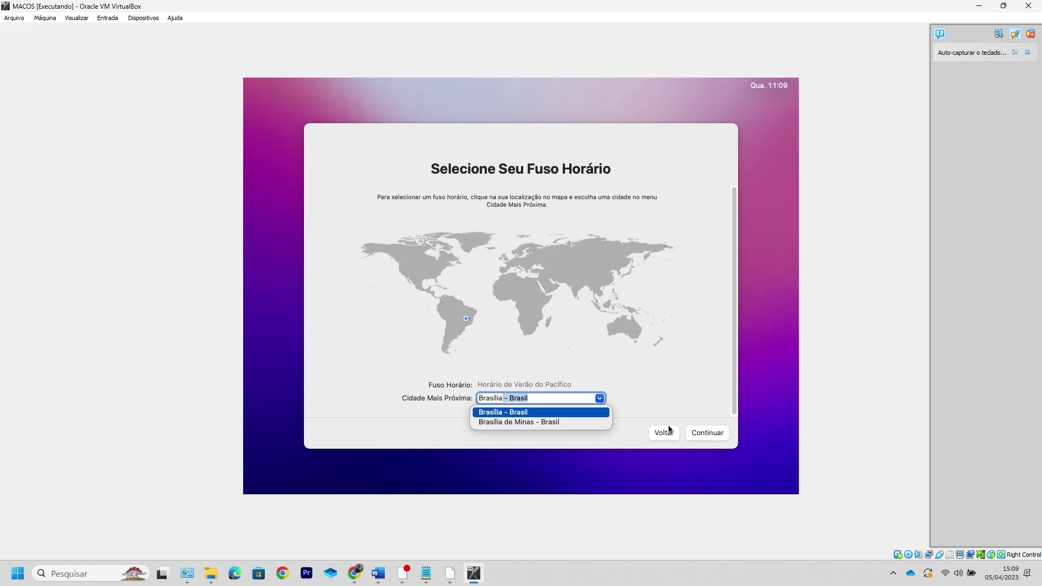
{"action": "left_click", "coordinate": [706, 432]}
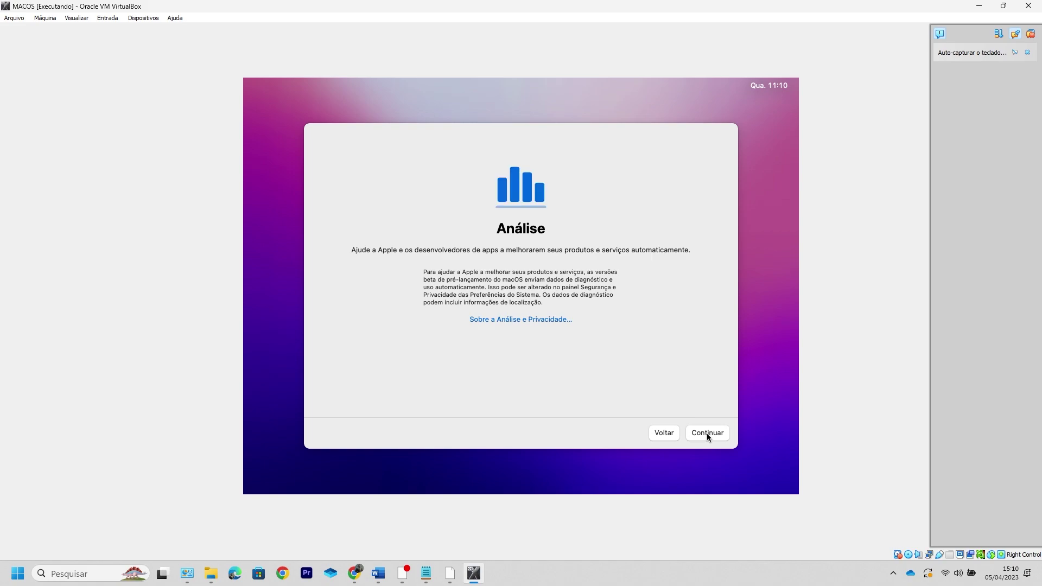
{"action": "left_click", "coordinate": [707, 434]}
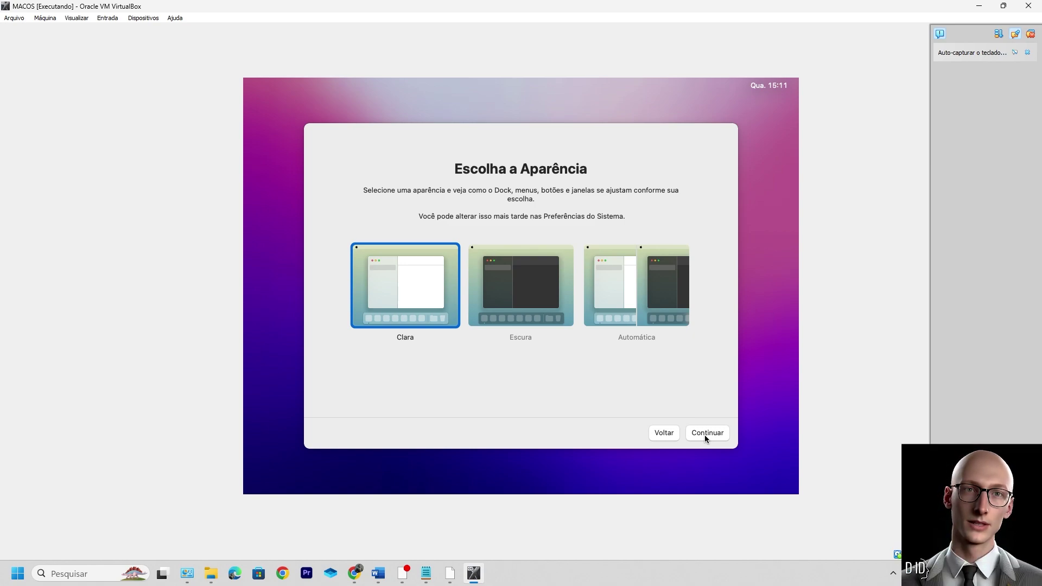
{"action": "left_click", "coordinate": [704, 434]}
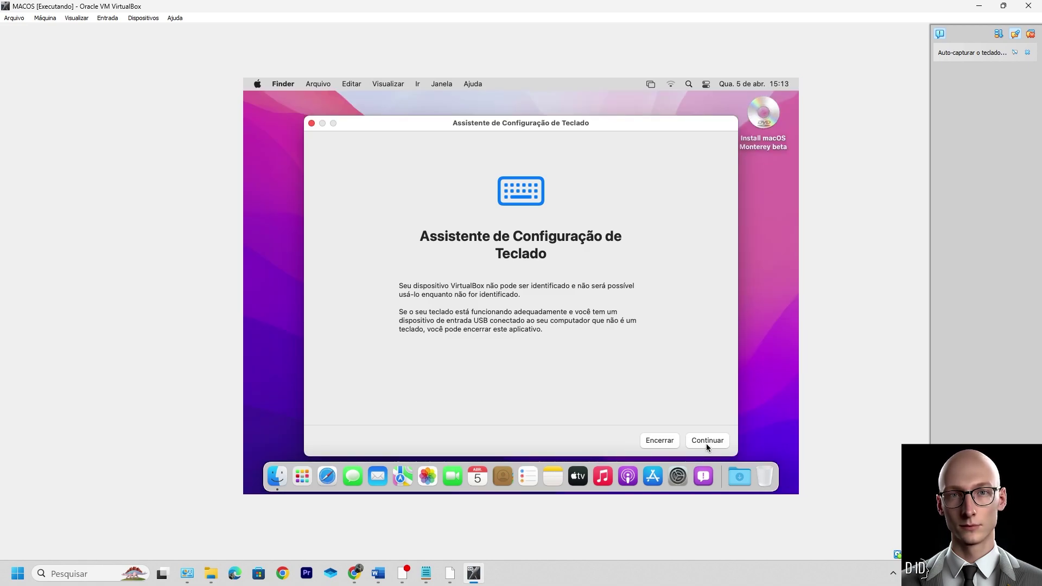
Step: Dismiss the keyboard setup assistant and eject the installer disc from the DVD icon
{"action": "left_click", "coordinate": [707, 444]}
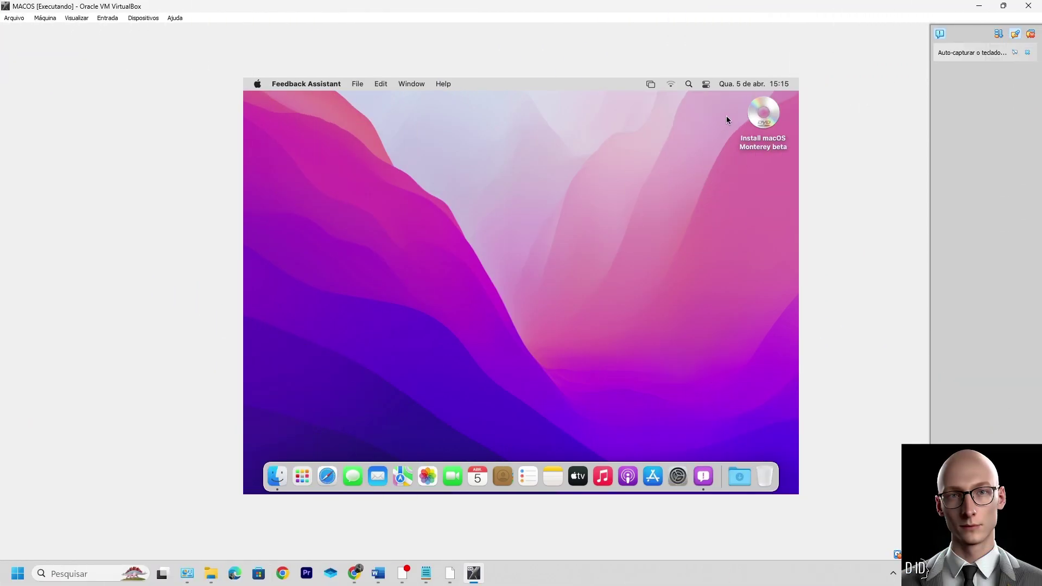
{"action": "right_click", "coordinate": [767, 125]}
{"action": "key", "text": "Escape"}
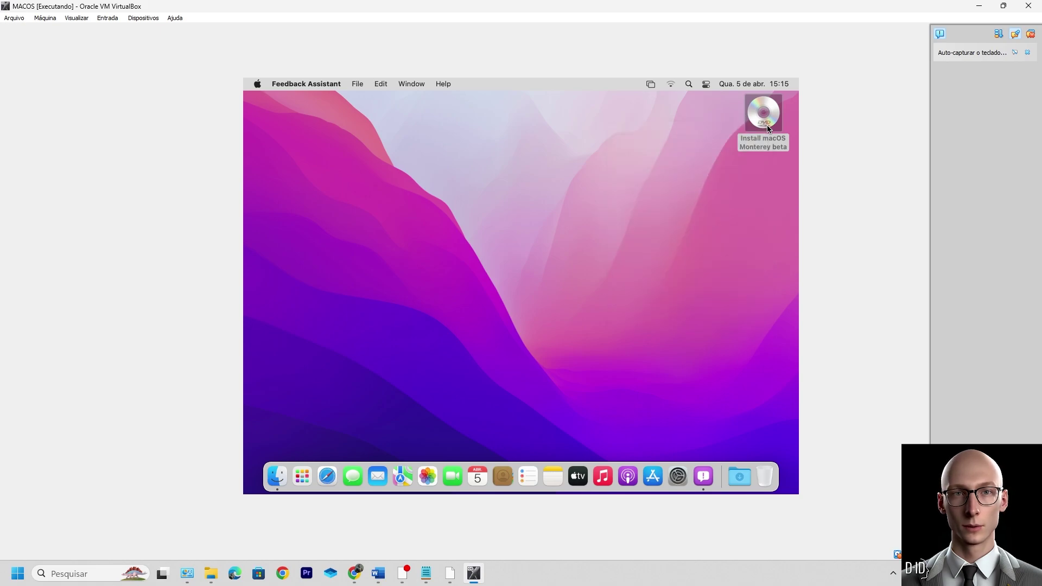
{"action": "right_click", "coordinate": [768, 128]}
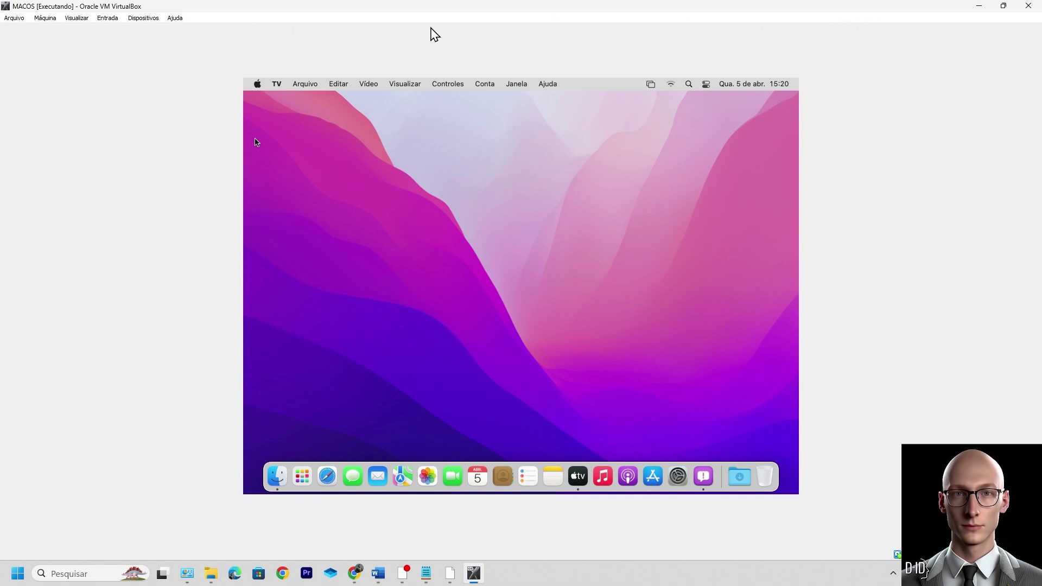
Step: Close the VM window and power it off with Desligar a máquina
{"action": "left_click", "coordinate": [1030, 6]}
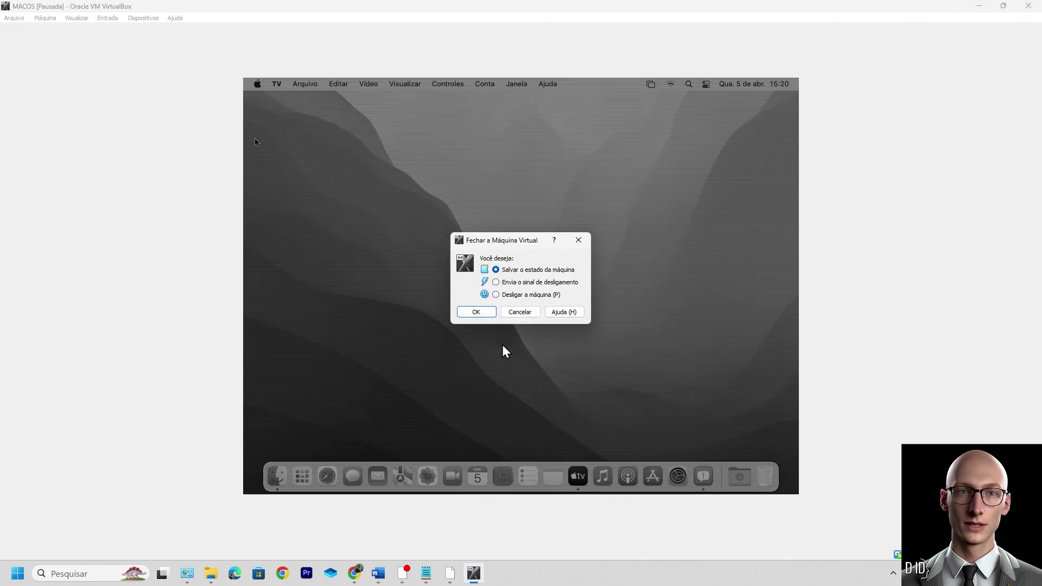
{"action": "left_click", "coordinate": [509, 297]}
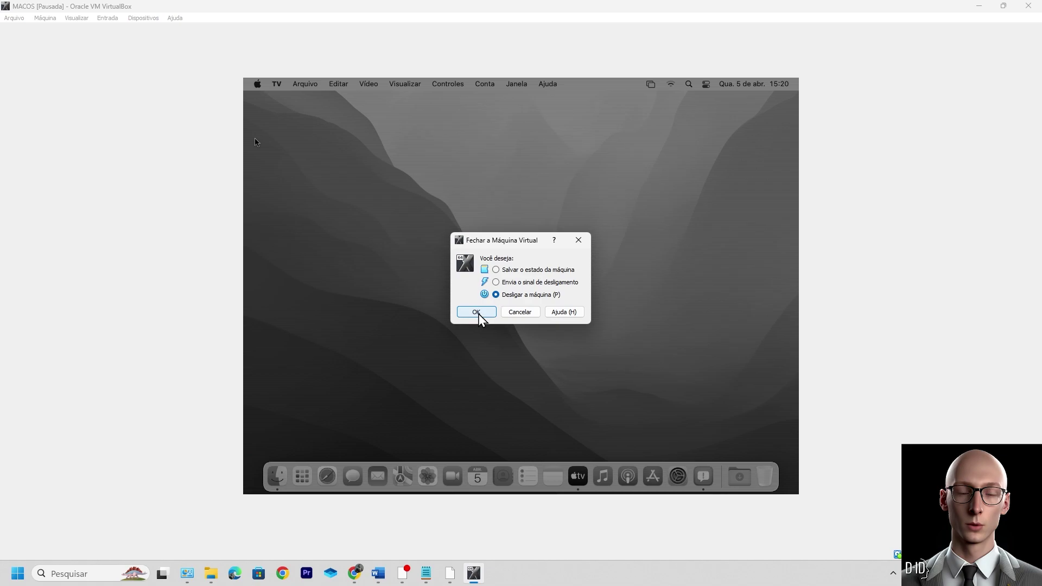
{"action": "left_click", "coordinate": [478, 312]}
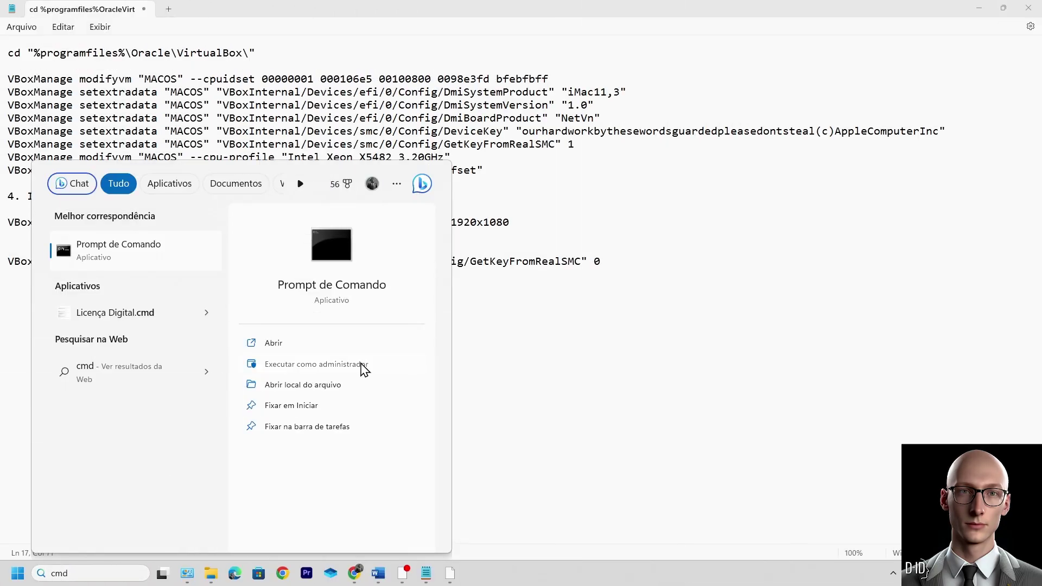
Step: Open a maximized administrator Command Prompt and change to the VirtualBox folder
{"action": "left_click", "coordinate": [361, 367]}
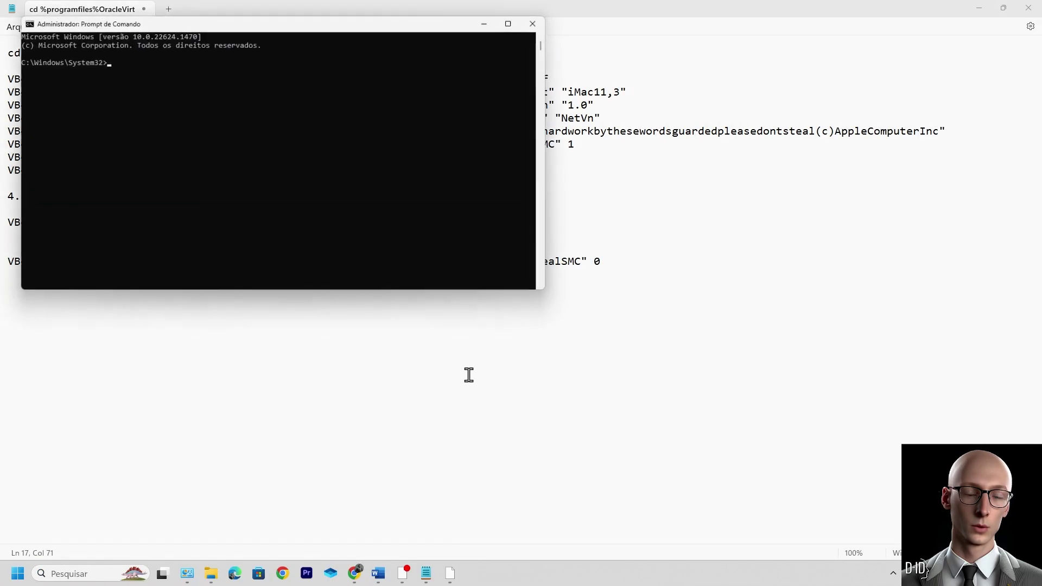
{"action": "left_click", "coordinate": [510, 24]}
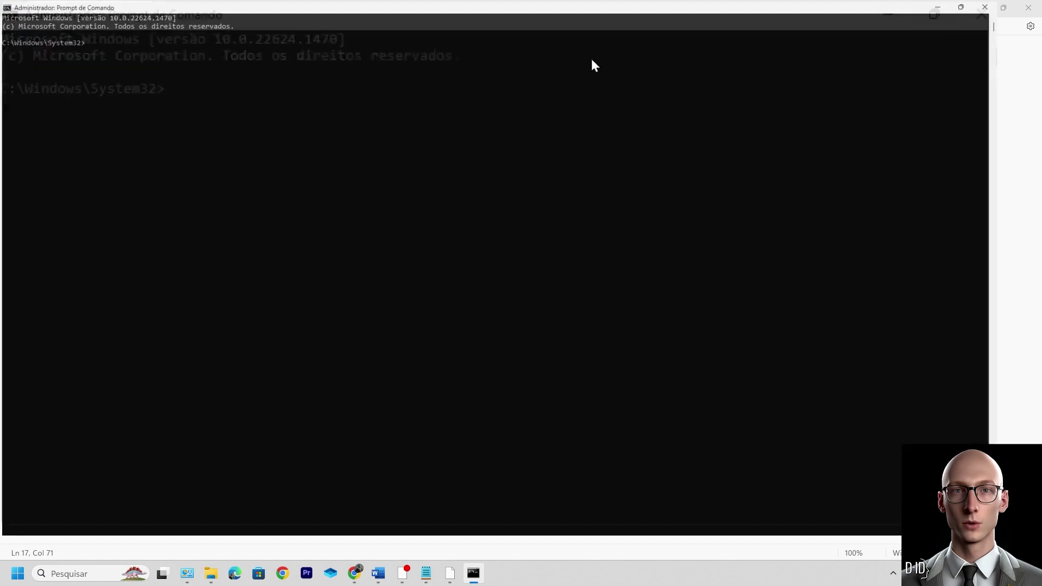
{"action": "type", "text": "cd \"%programfiles%\\Oracle\\VirtualBox\\\""}
{"action": "key", "text": "Return"}
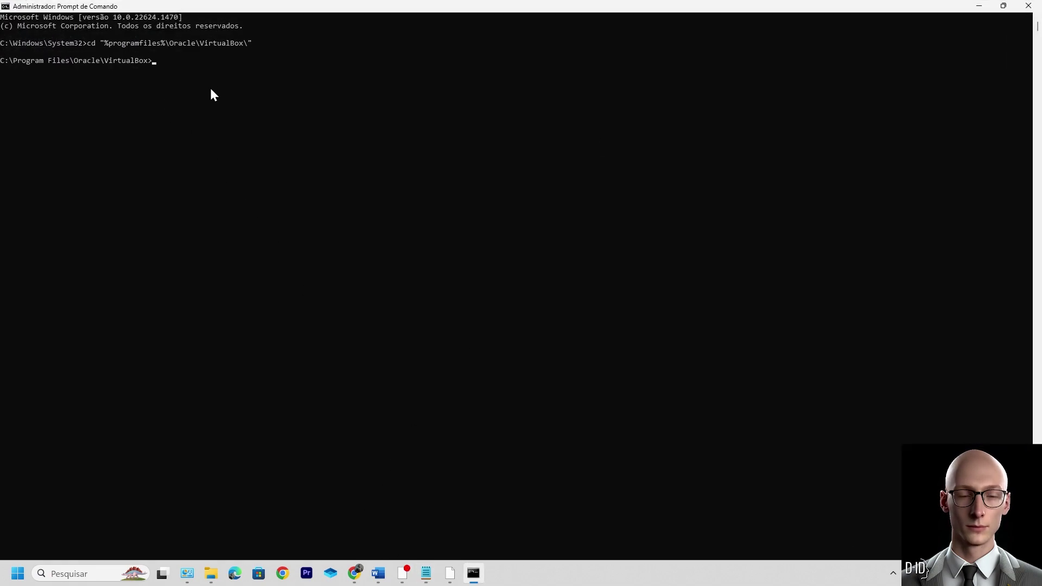
Step: Copy the setextradata EfiGraphicsResolution 1920x1080 command from Notepad and run it
{"action": "left_click", "coordinate": [426, 573]}
{"action": "left_click_drag", "start_coordinate": [534, 224], "coordinate": [10, 209]}
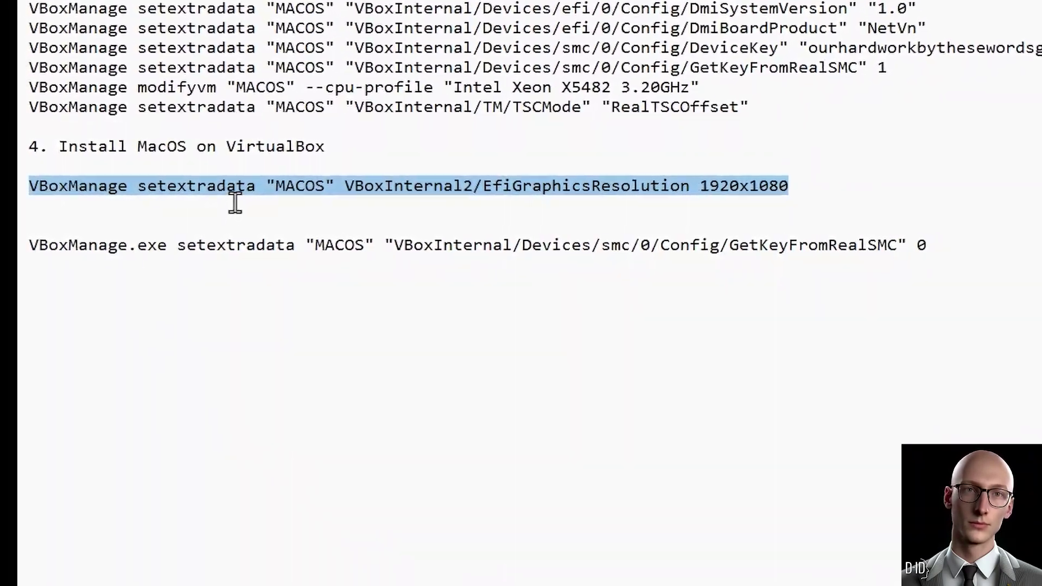
{"action": "right_click", "coordinate": [215, 197]}
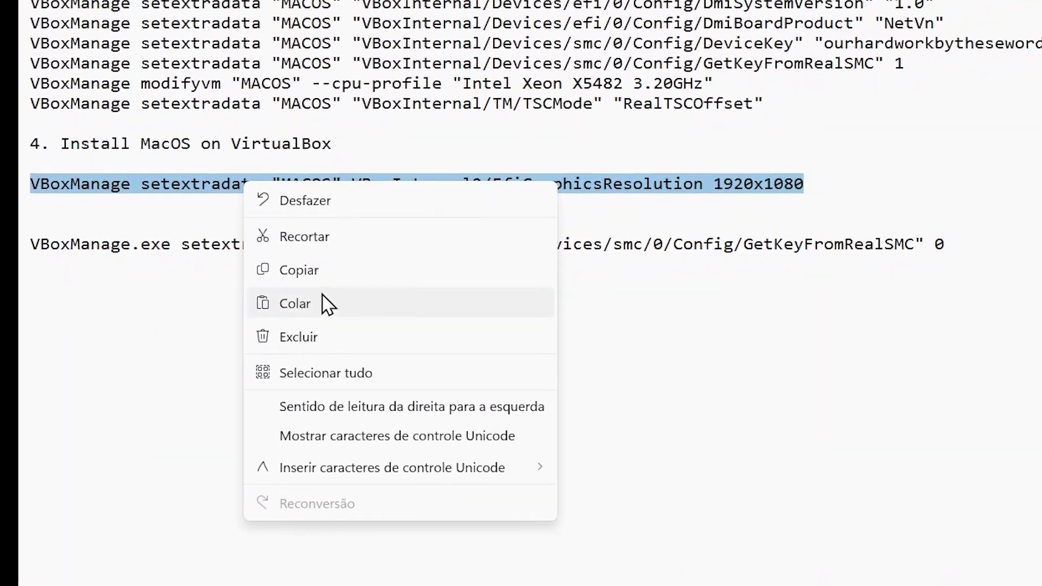
{"action": "left_click", "coordinate": [325, 269]}
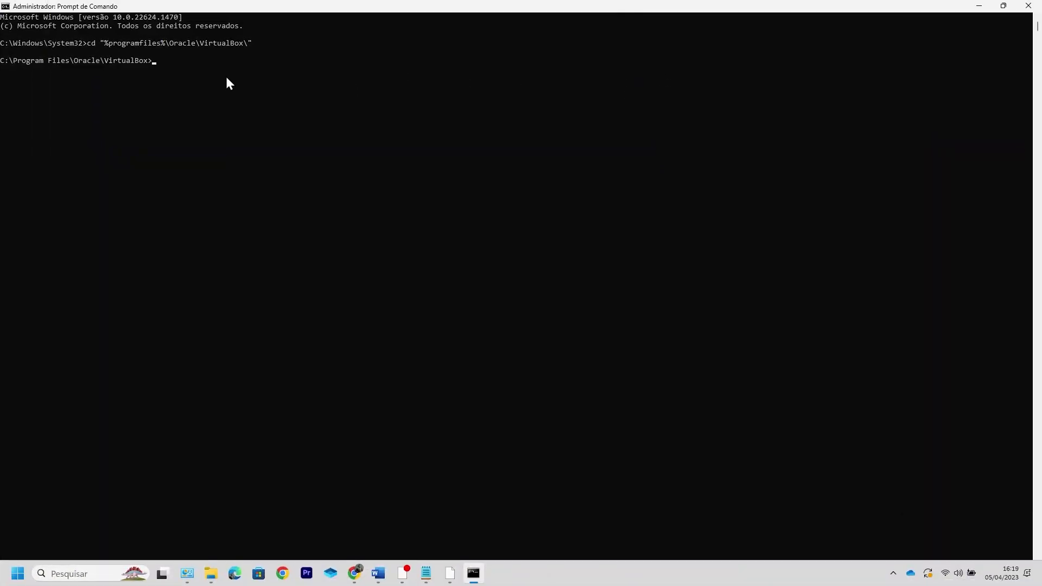
{"action": "key", "text": "ctrl+v"}
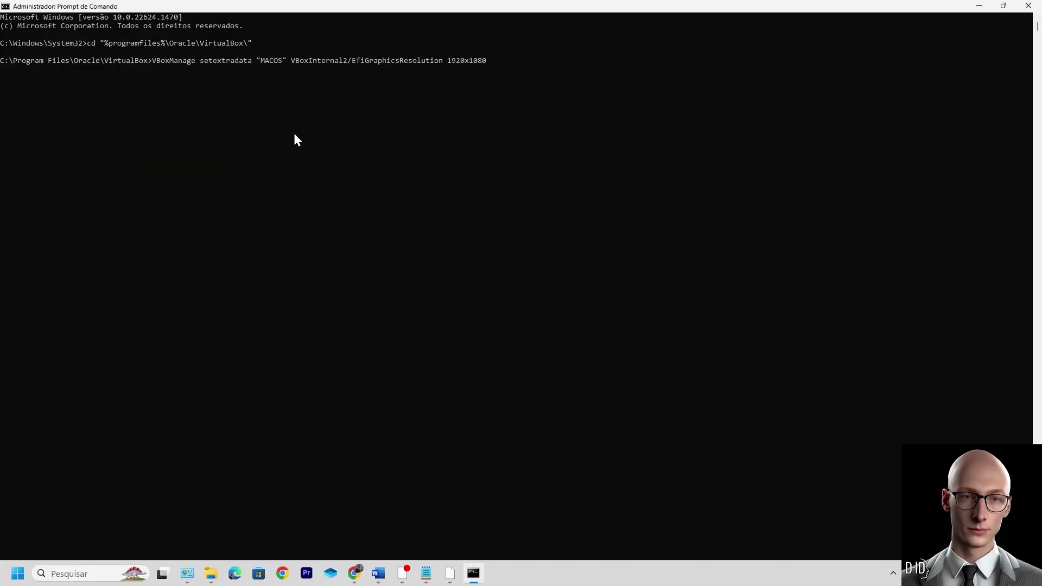
{"action": "key", "text": "Return"}
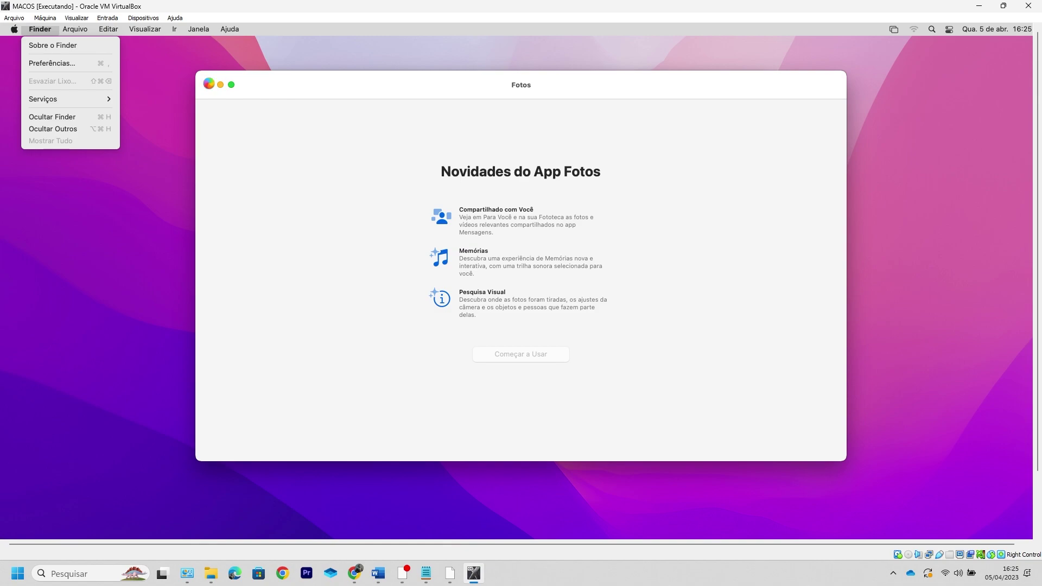
Step: Close the Finder menu and Apple TV window, then check the Dock's Downloads stack
{"action": "left_click", "coordinate": [88, 179]}
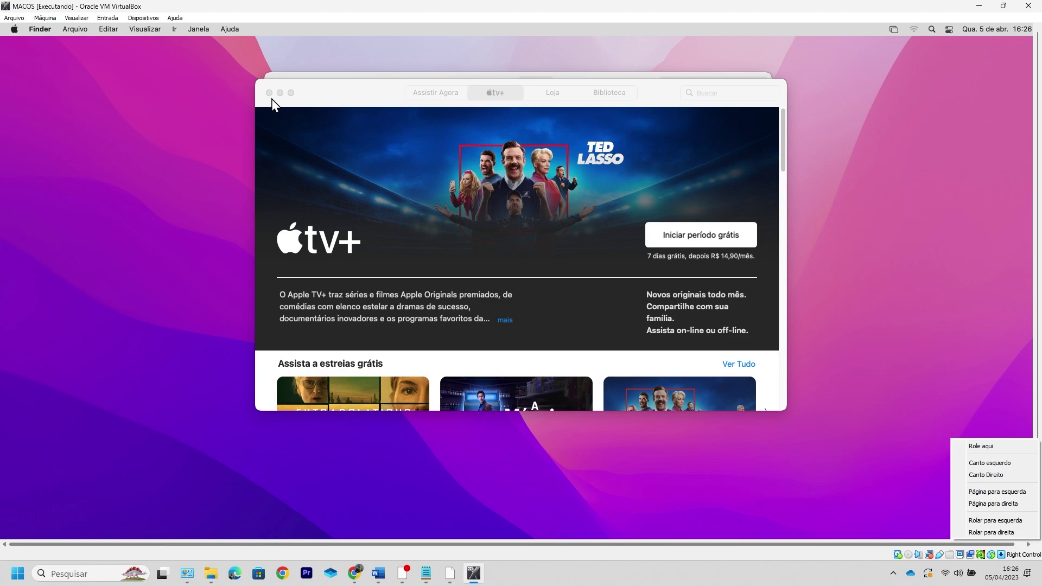
{"action": "left_click", "coordinate": [269, 93]}
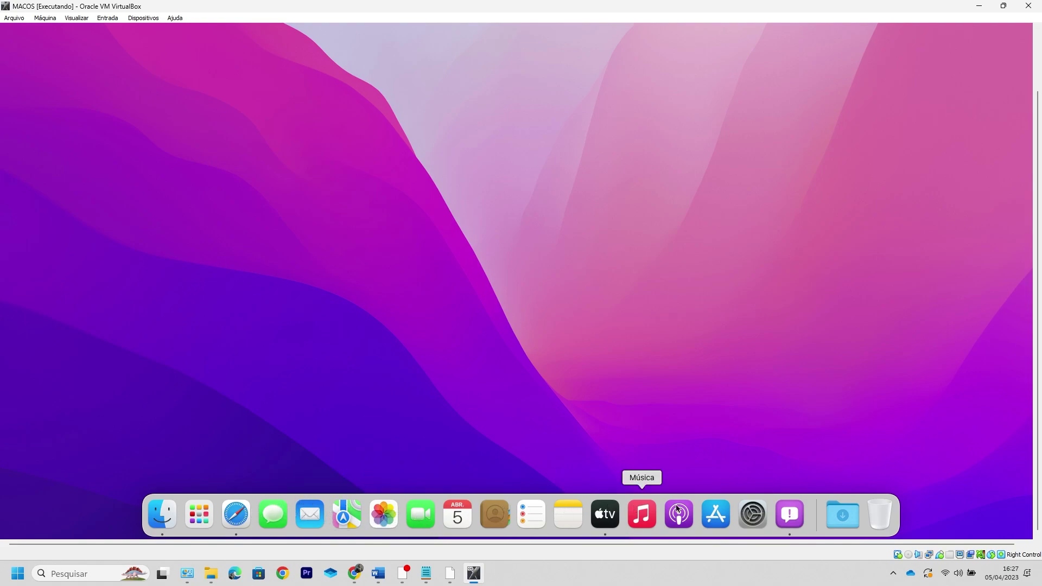
{"action": "left_click", "coordinate": [806, 519]}
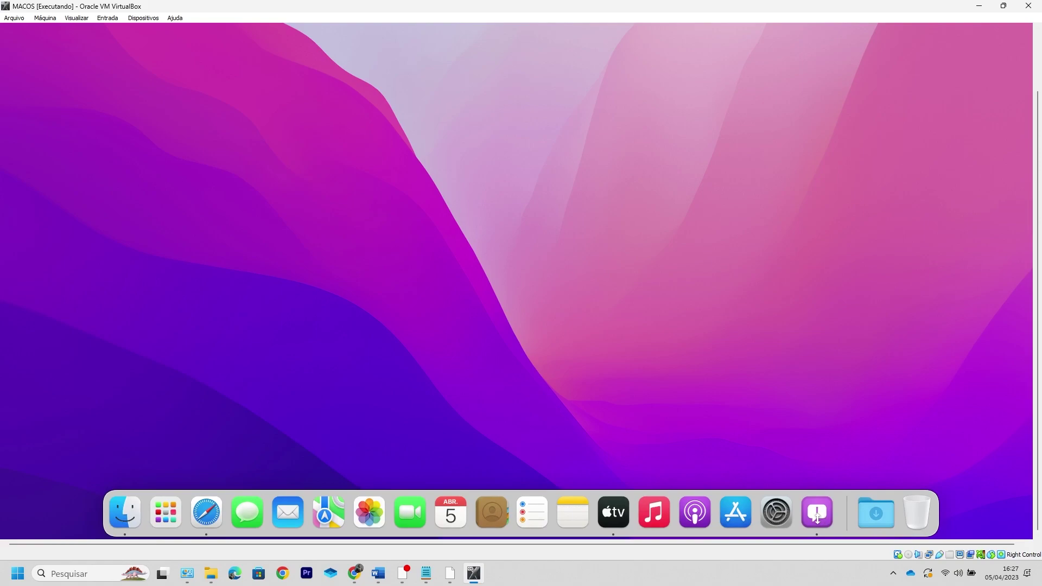
{"action": "left_click", "coordinate": [884, 513]}
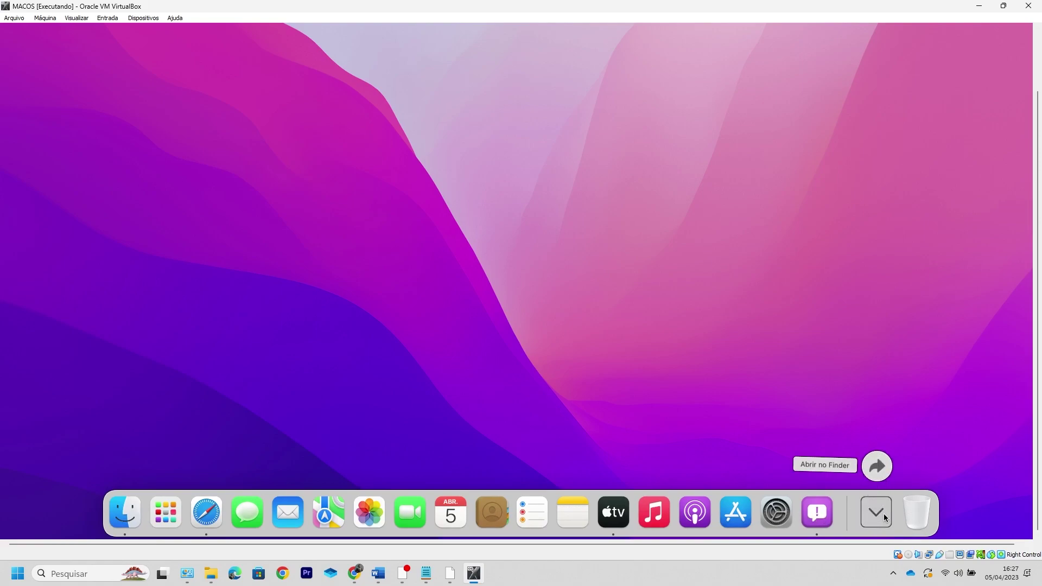
{"action": "left_click", "coordinate": [869, 516]}
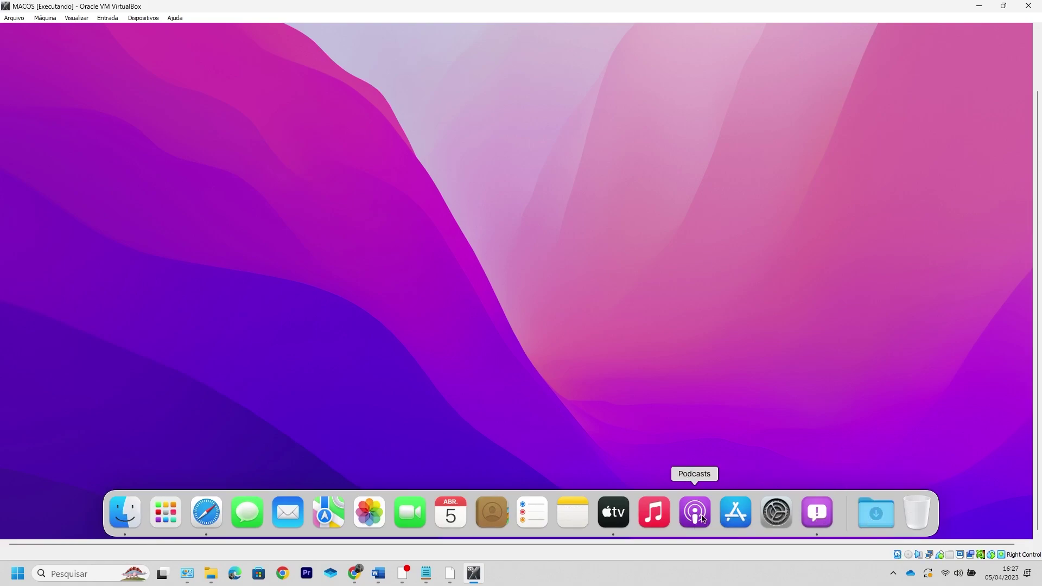